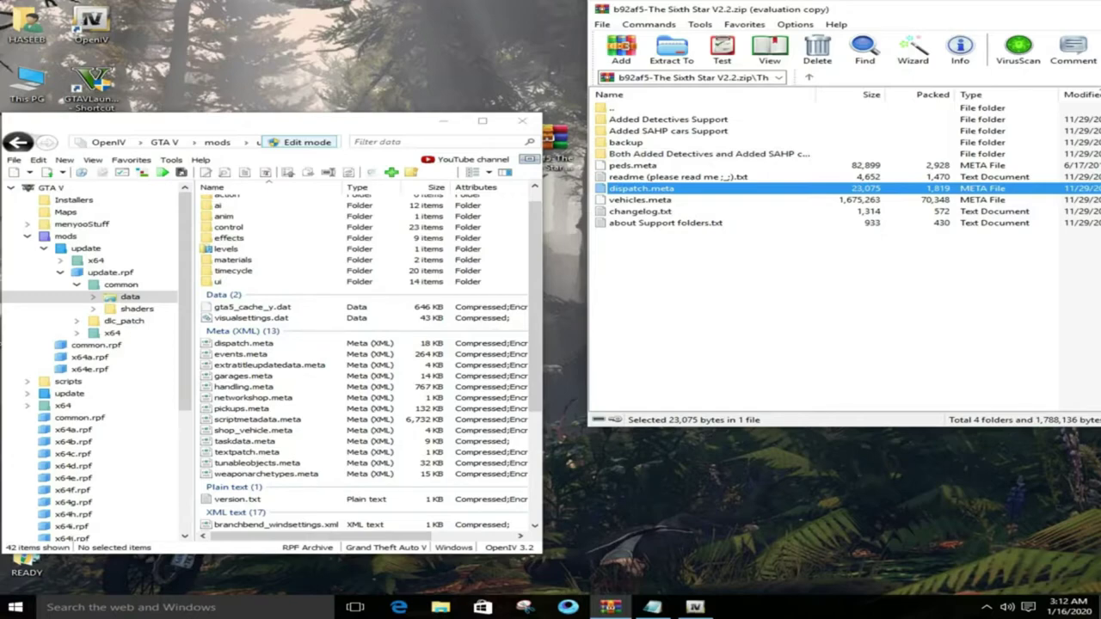
Copy dispatch.meta from the Sixth Star archive into the open update.rpf data folder and extract a copy to the desktop.
left_click_drag(642, 188, 370, 387)
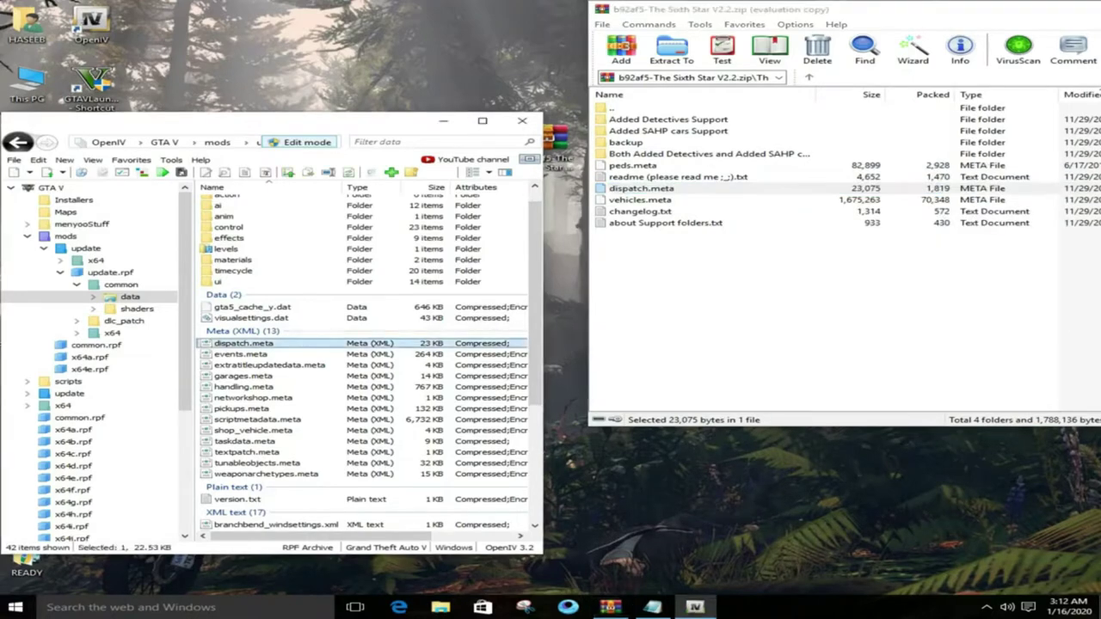
left_click(642, 188)
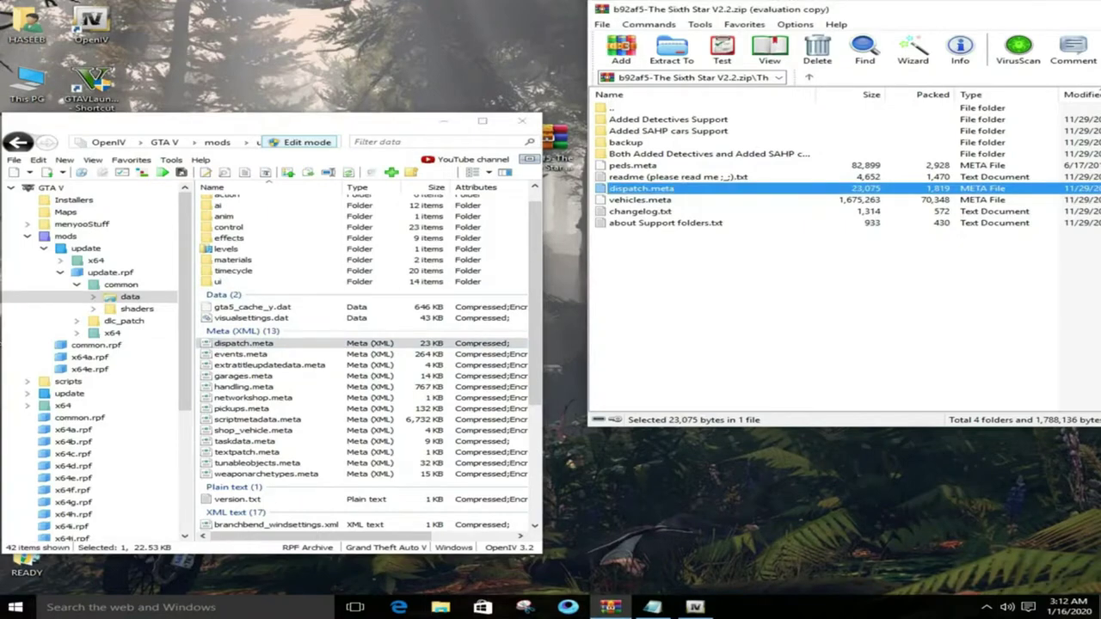
left_click_drag(641, 187, 369, 366)
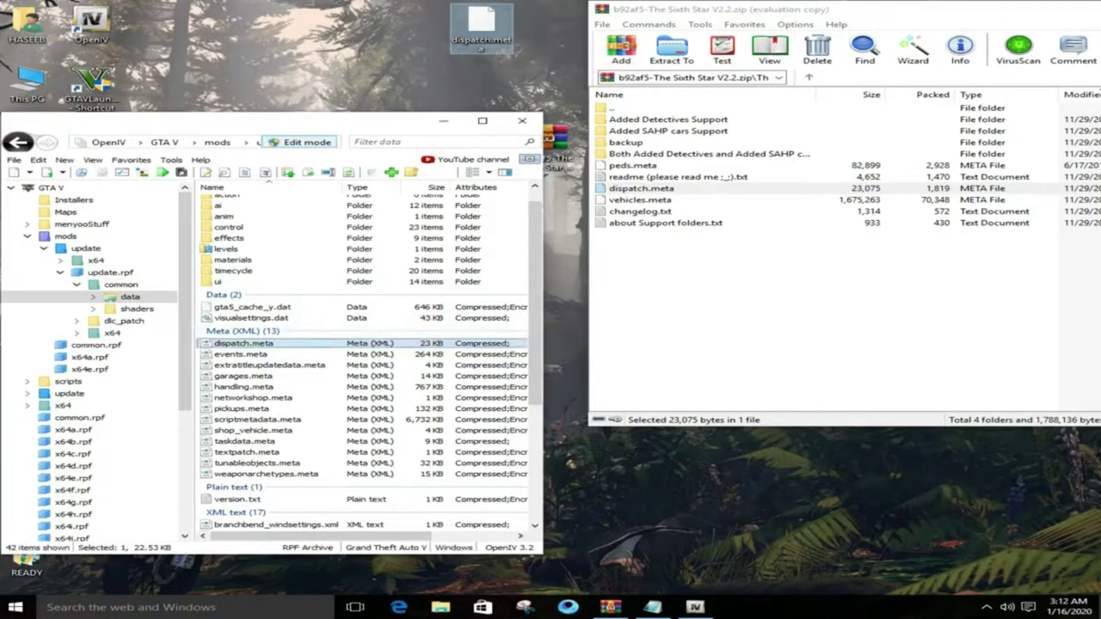
Replace dispatch.meta in the data folder with the dispatch.meta file from the desktop.
right_click(307, 341)
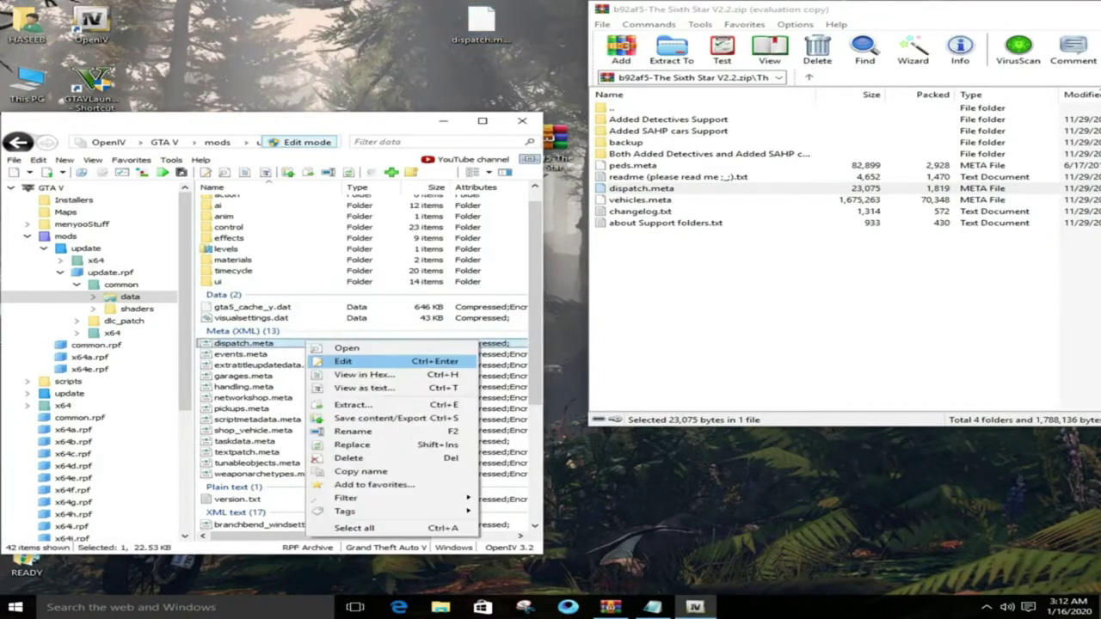
left_click(353, 445)
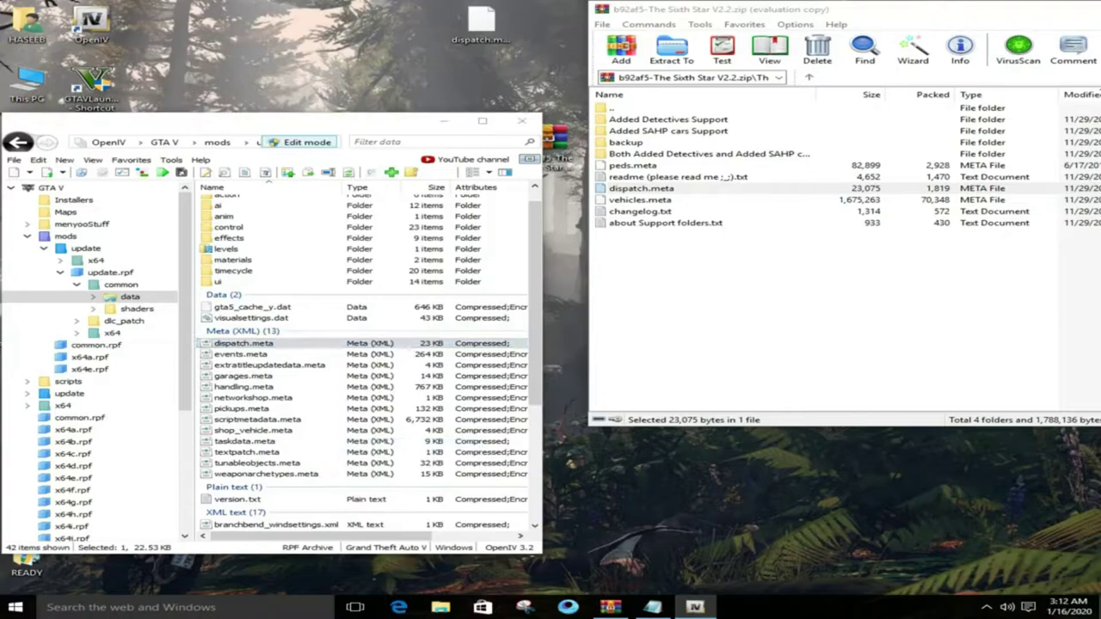
left_click(73, 255)
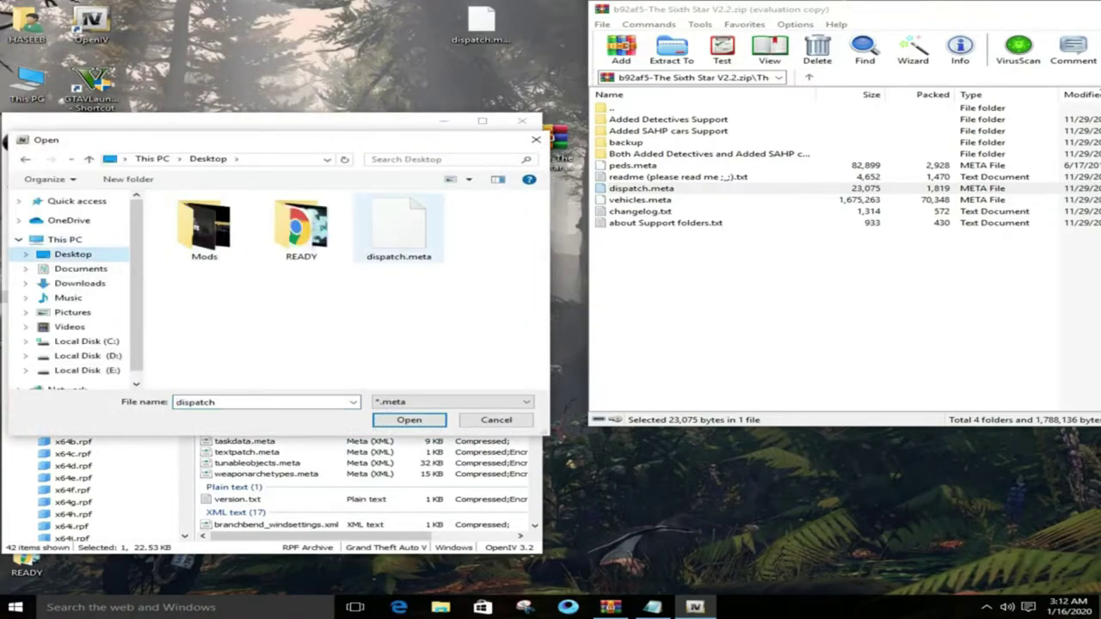
left_click(399, 230)
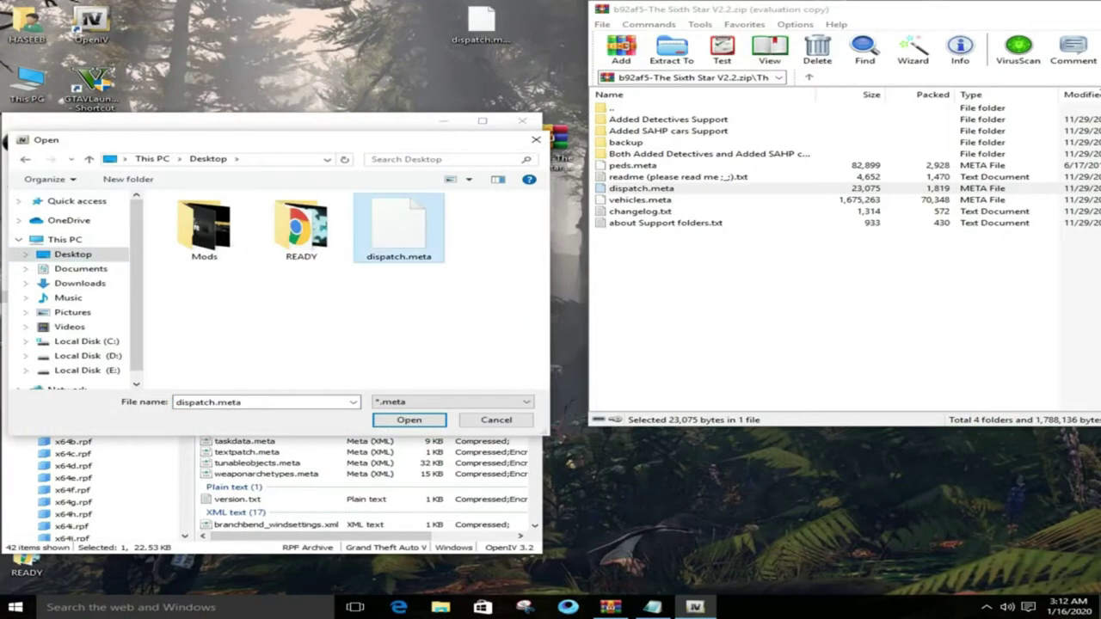
left_click(409, 420)
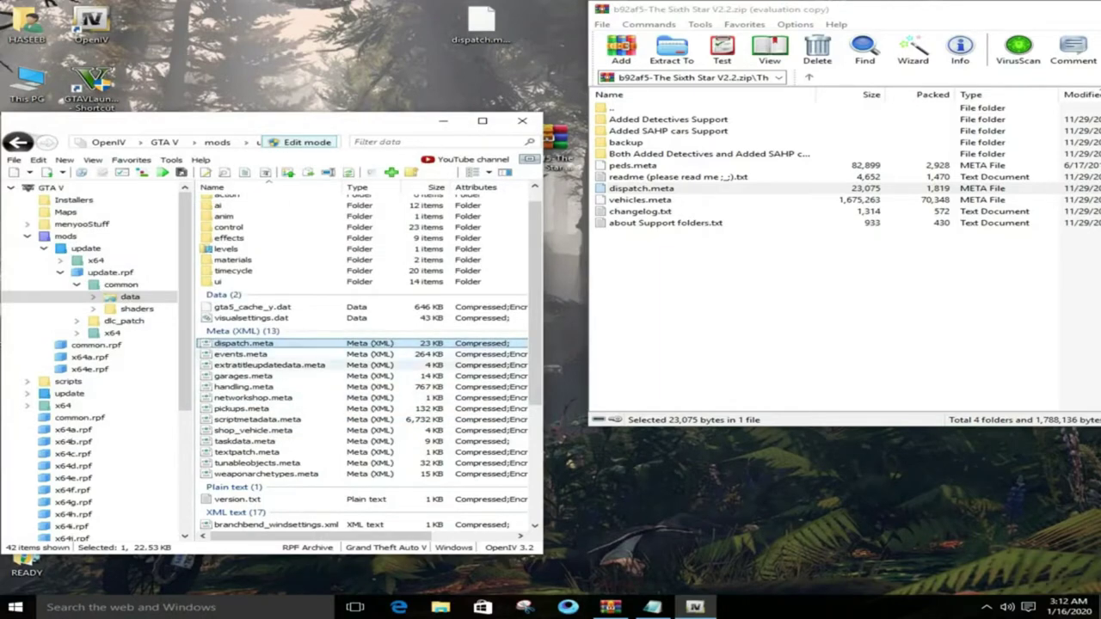
Open the archive's readme text file and read its simple and in-depth install instructions.
left_click(717, 301)
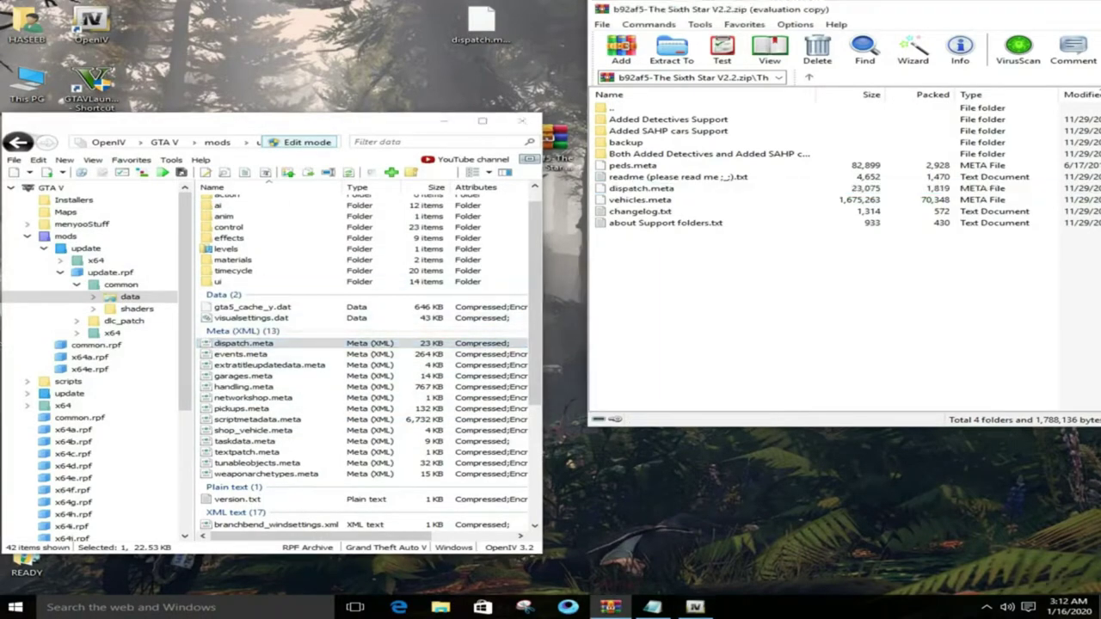
double_click(678, 177)
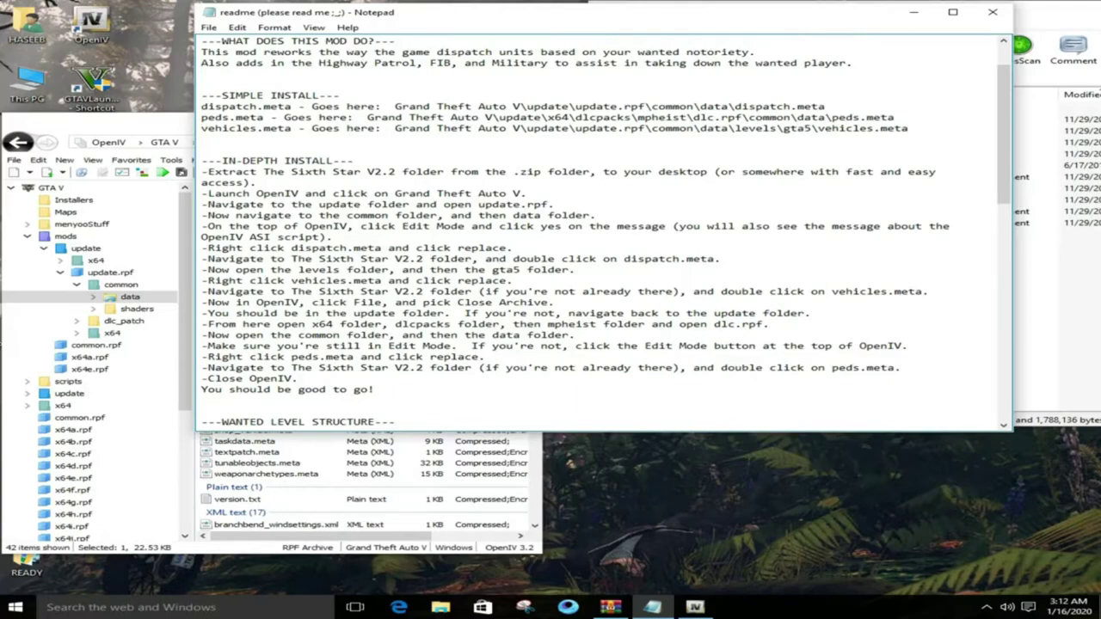
key("alt+Tab")
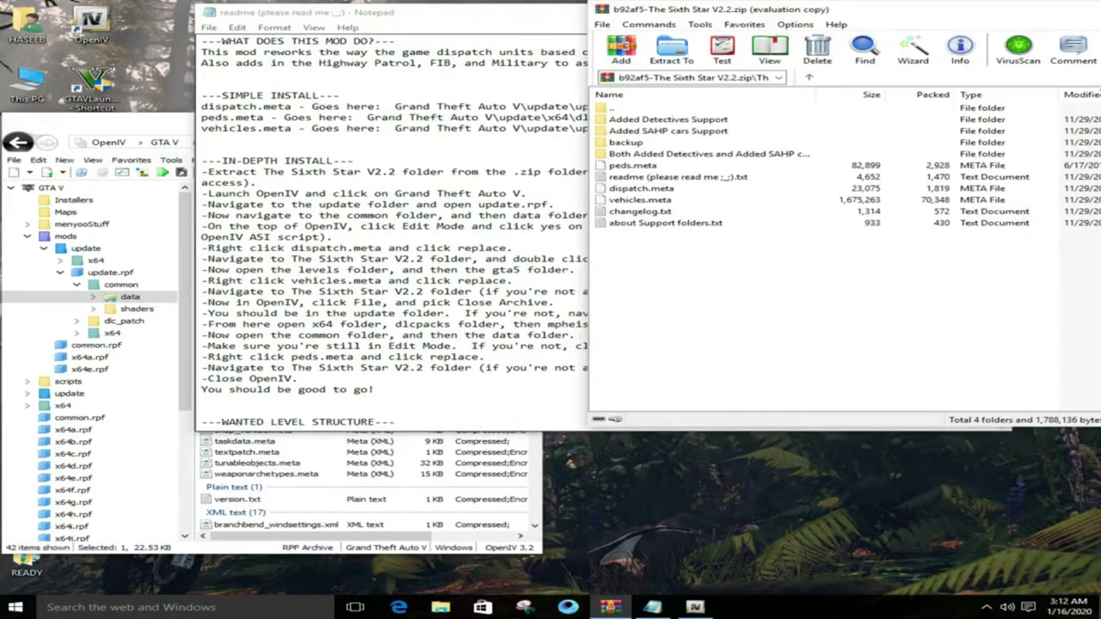
left_click(492, 426)
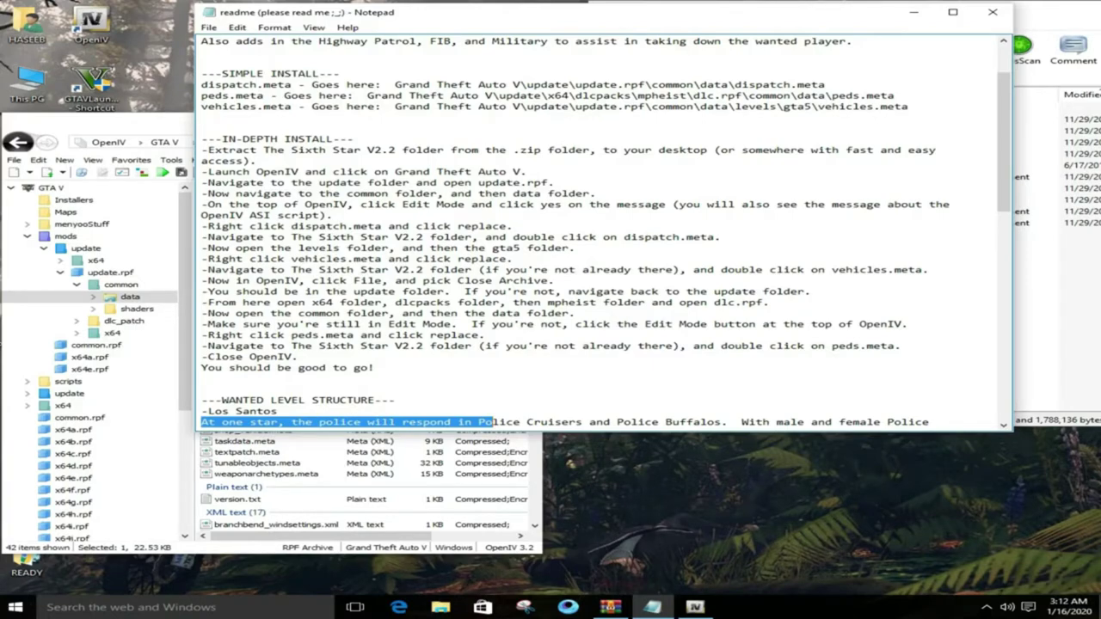
Switch to OpenIV, maximize it, and open the levels\gta5 folder inside update.rpf's common\data folder.
left_click(116, 124)
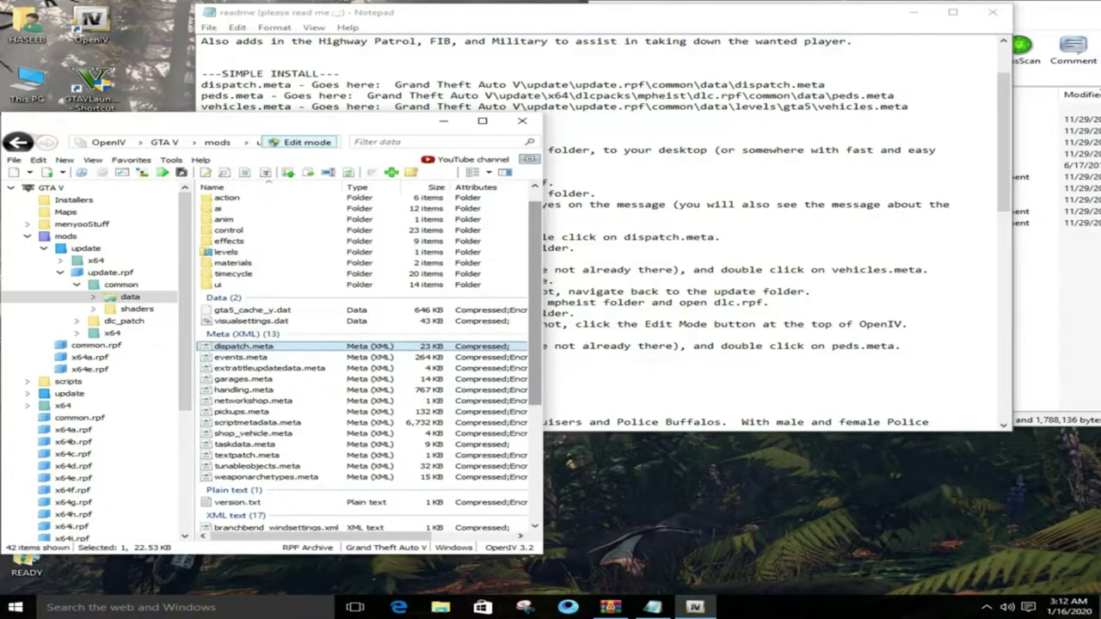
scroll(361, 361, "up", 1)
left_click(246, 142)
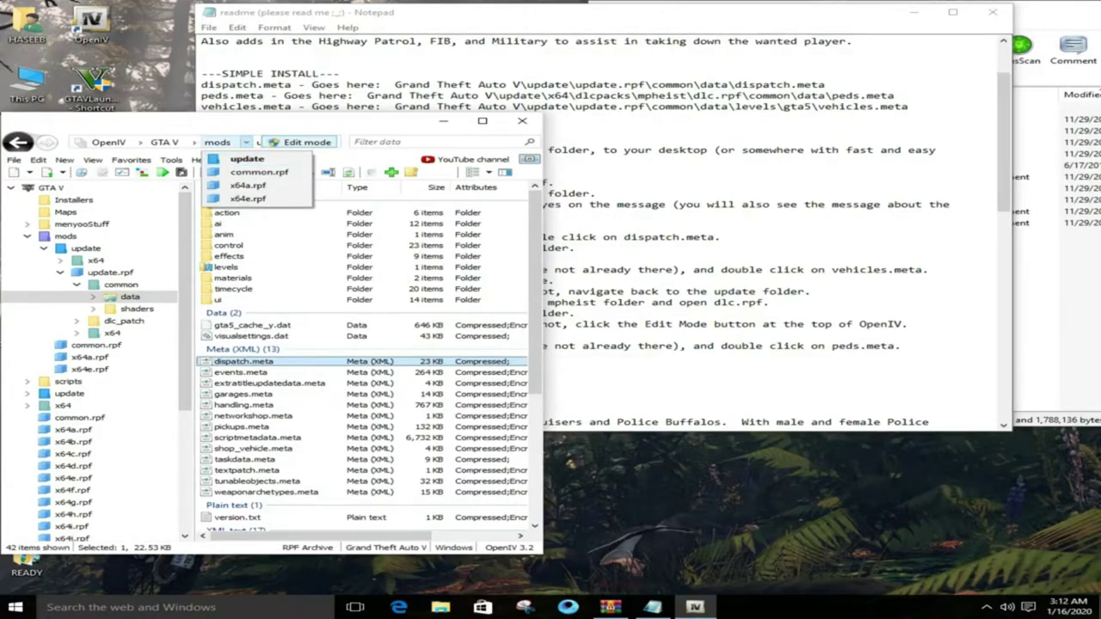
left_click(483, 121)
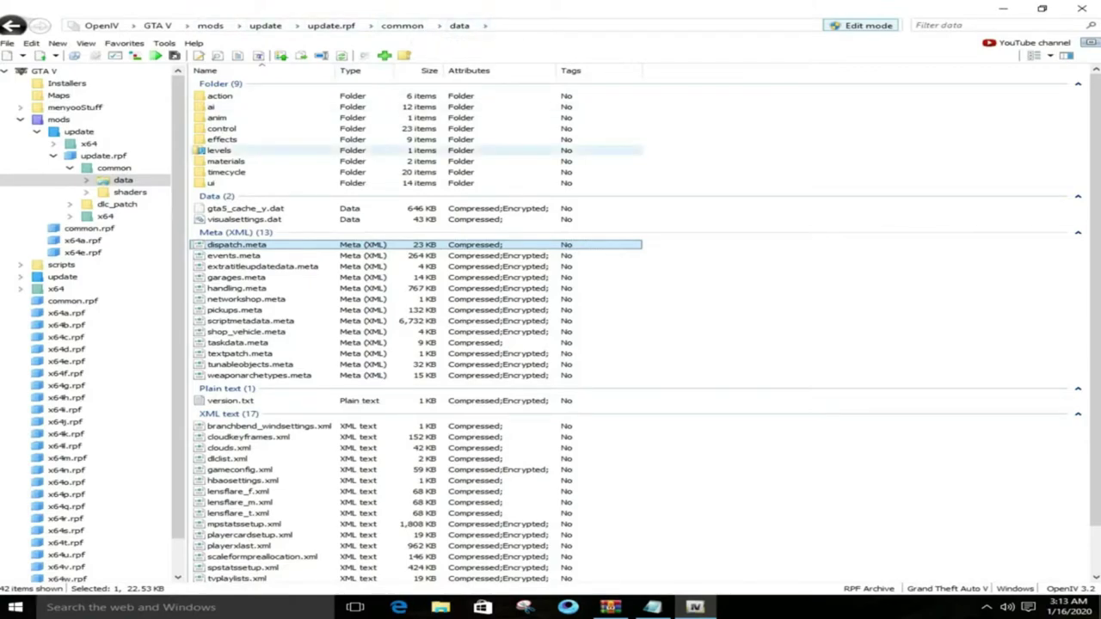
double_click(218, 149)
double_click(213, 96)
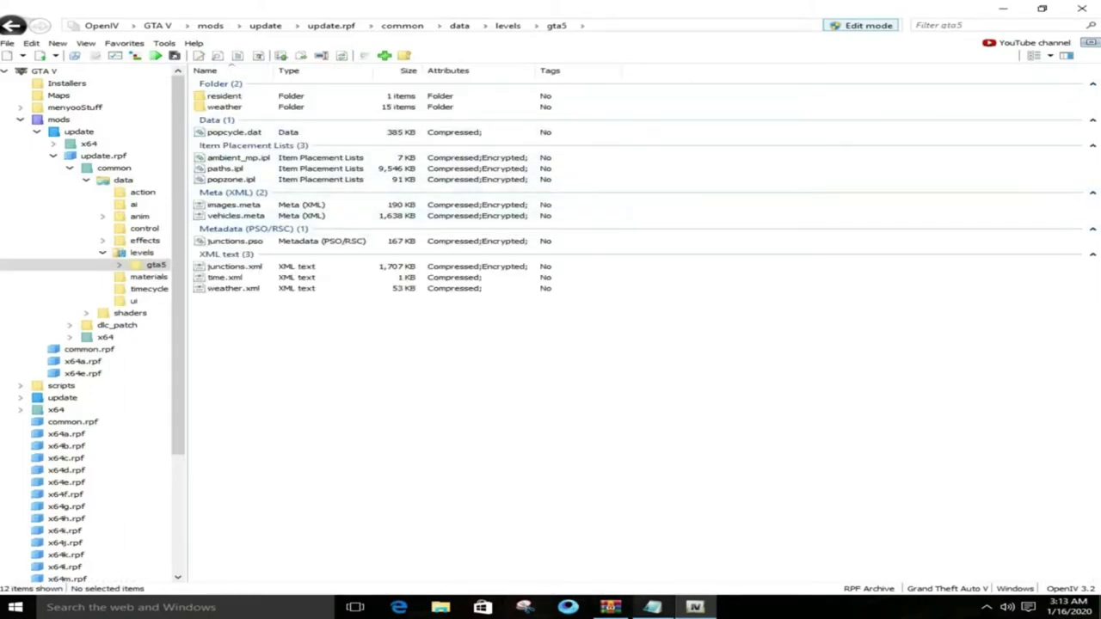
Copy vehicles.meta from the Sixth Star archive into the gta5 folder, replacing the existing file.
left_click(610, 608)
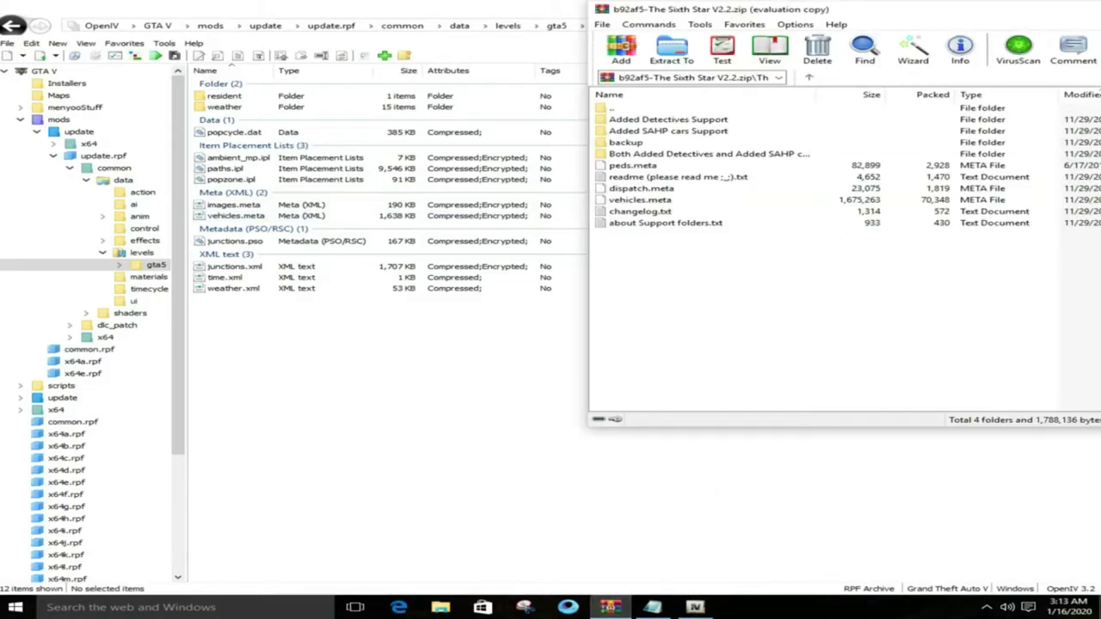
left_click(641, 200)
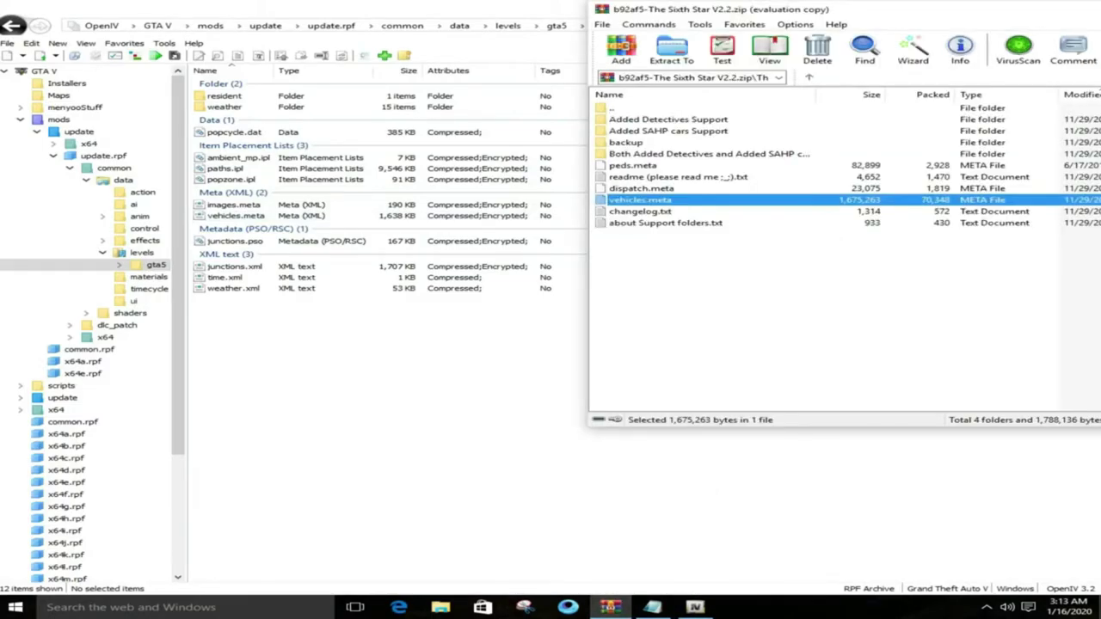
left_click_drag(641, 200, 413, 361)
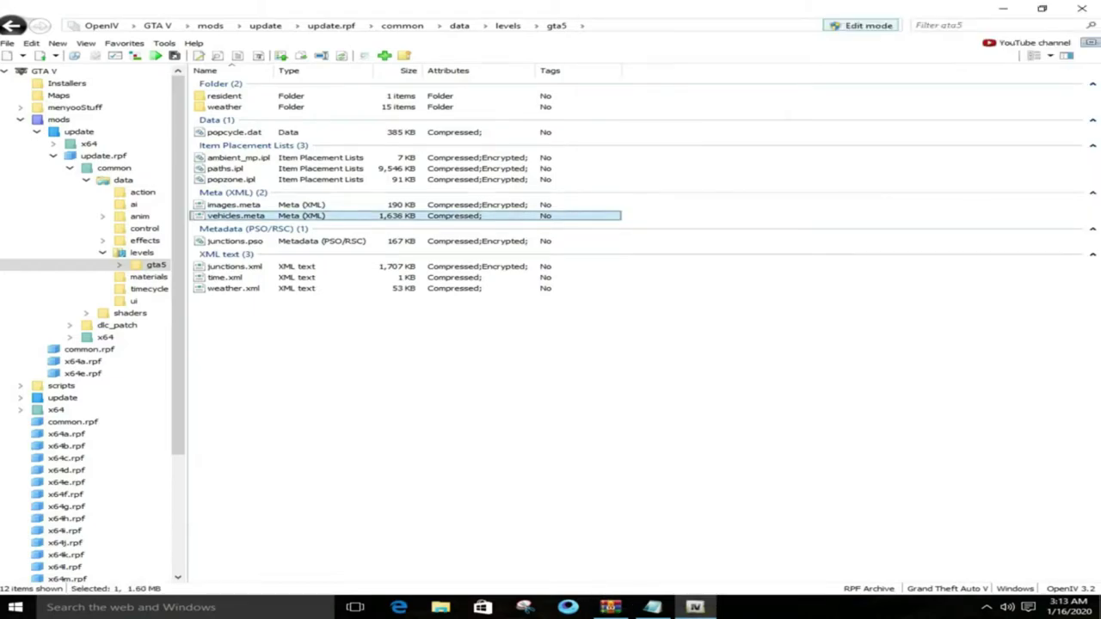
Restore OpenIV to a smaller window and consult the readme for where peds.meta goes.
left_click_drag(417, 8, 321, 37)
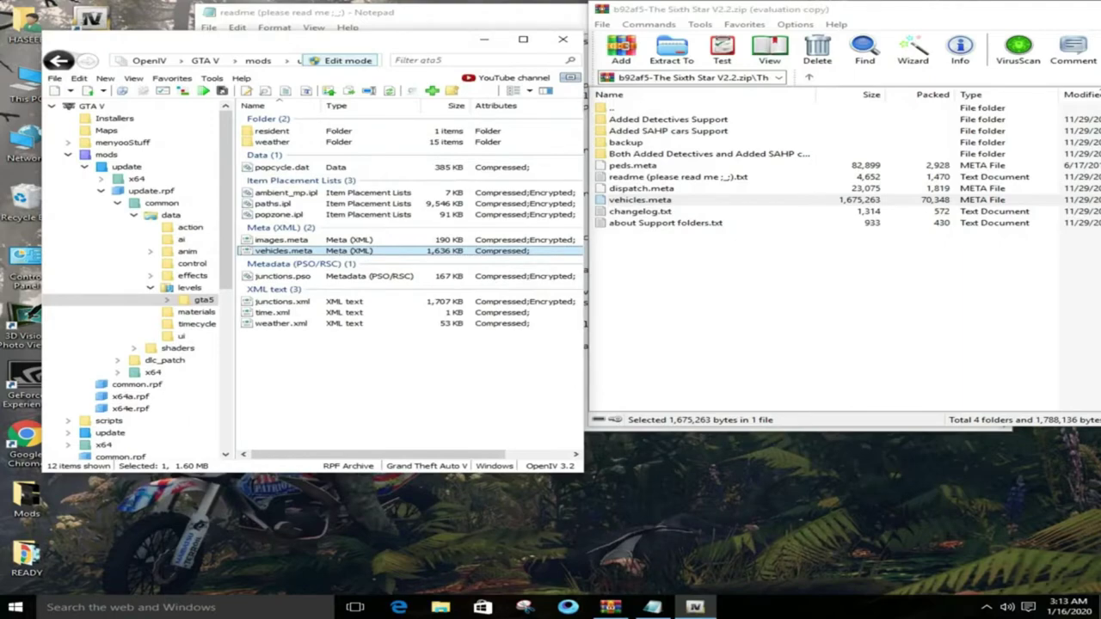
left_click(378, 378)
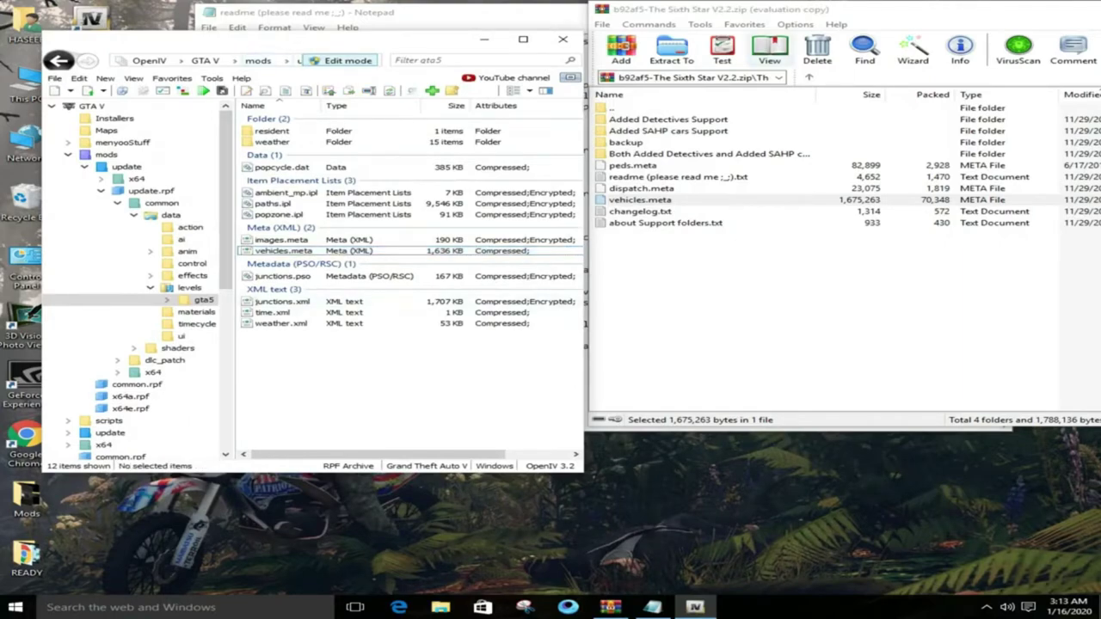
left_click(525, 14)
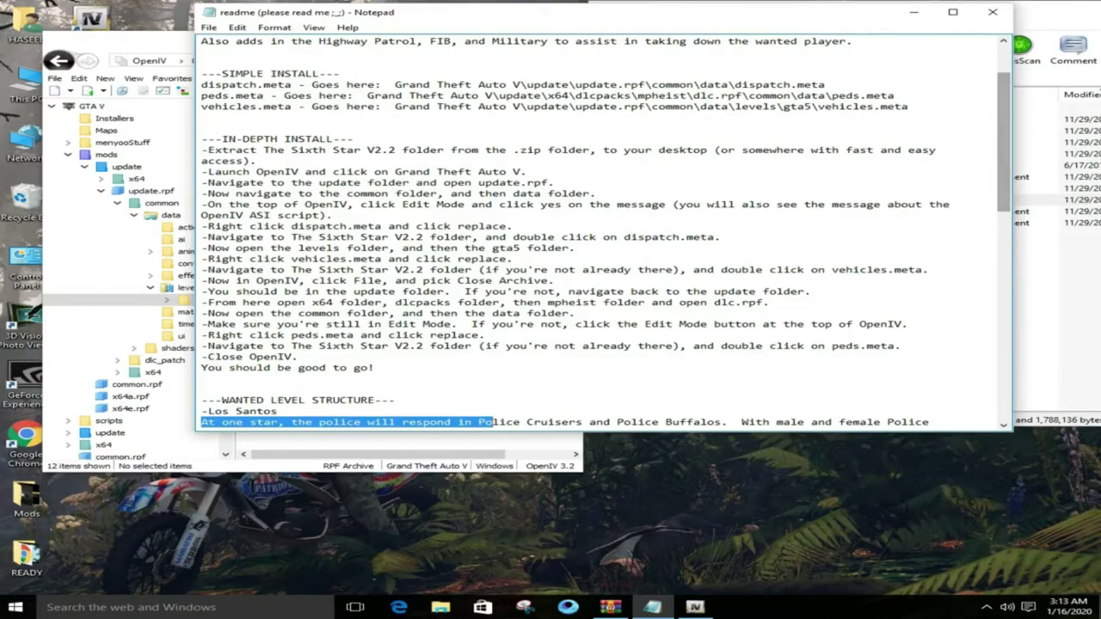
Return to OpenIV, maximize it, and open the mods\update\x64\dlcpacks folder.
left_click(163, 43)
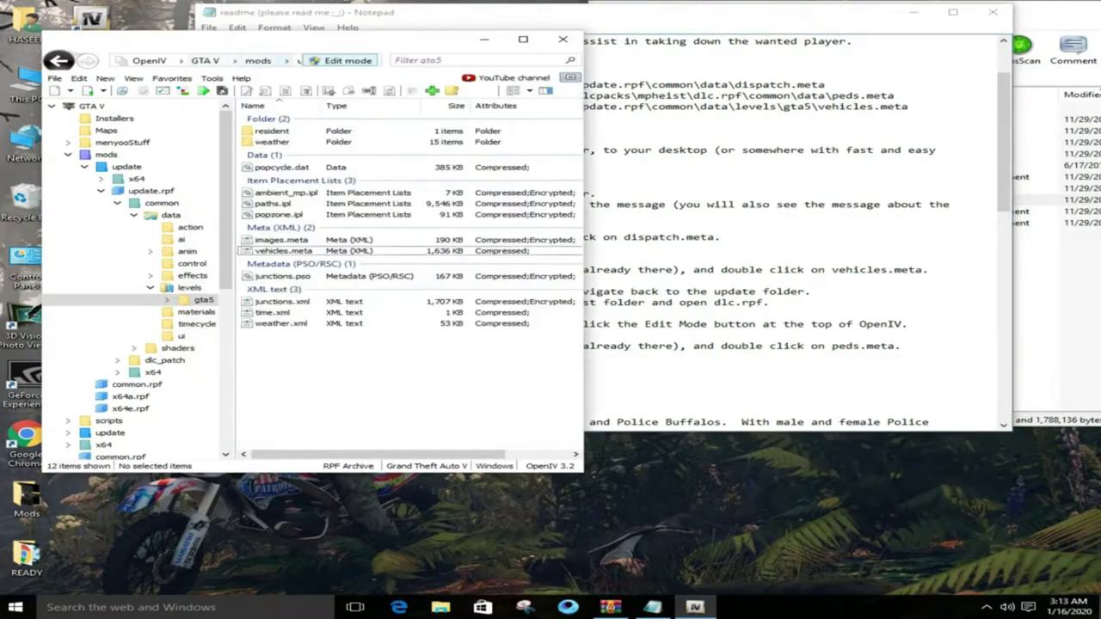
left_click(523, 40)
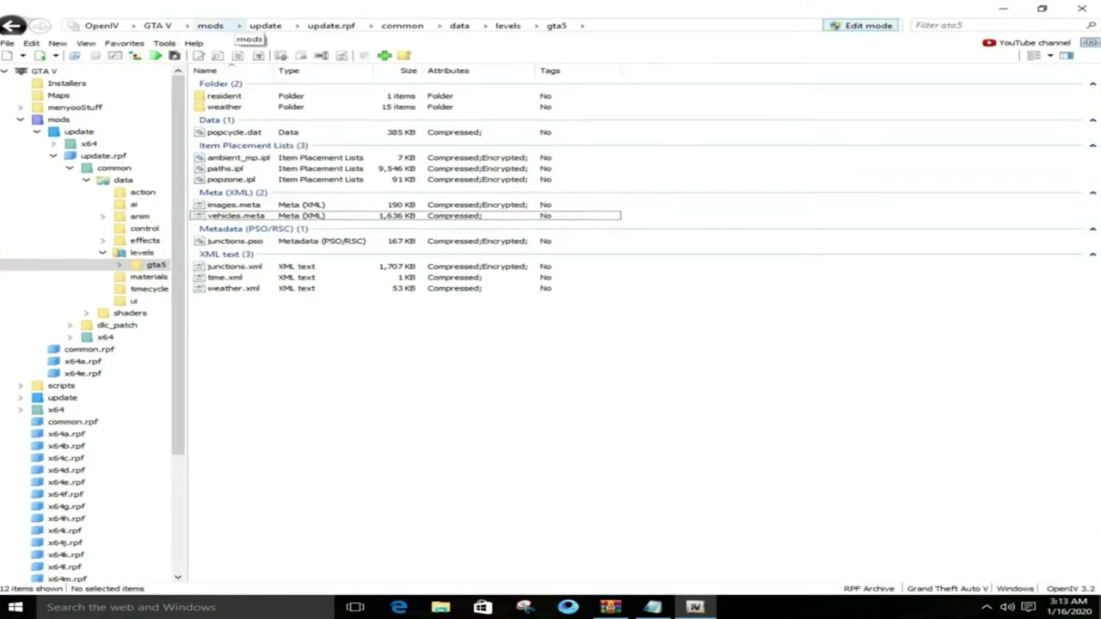
left_click(214, 24)
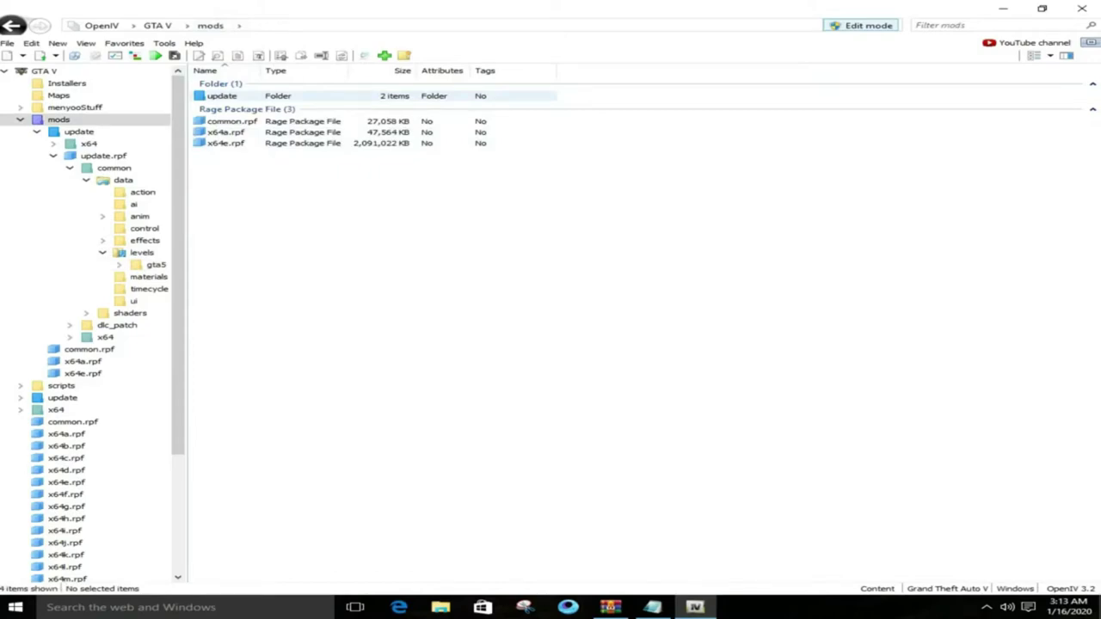
double_click(221, 96)
double_click(222, 96)
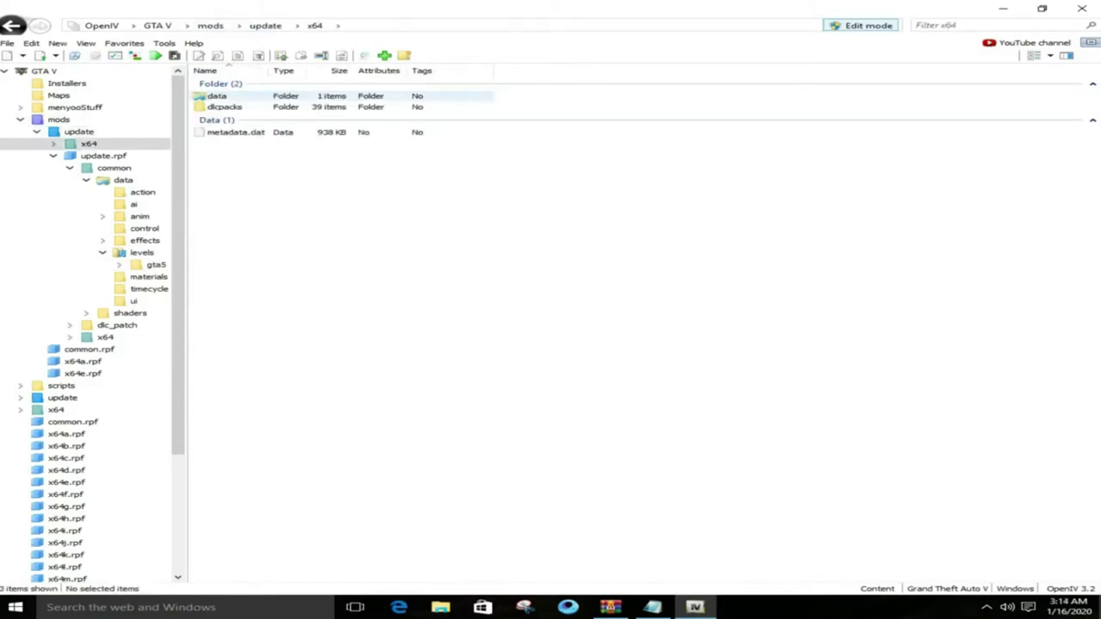
double_click(223, 106)
Look through the dlcpacks folders for mpheist and check that folder name in the readme's in-depth install instructions.
left_click(226, 129)
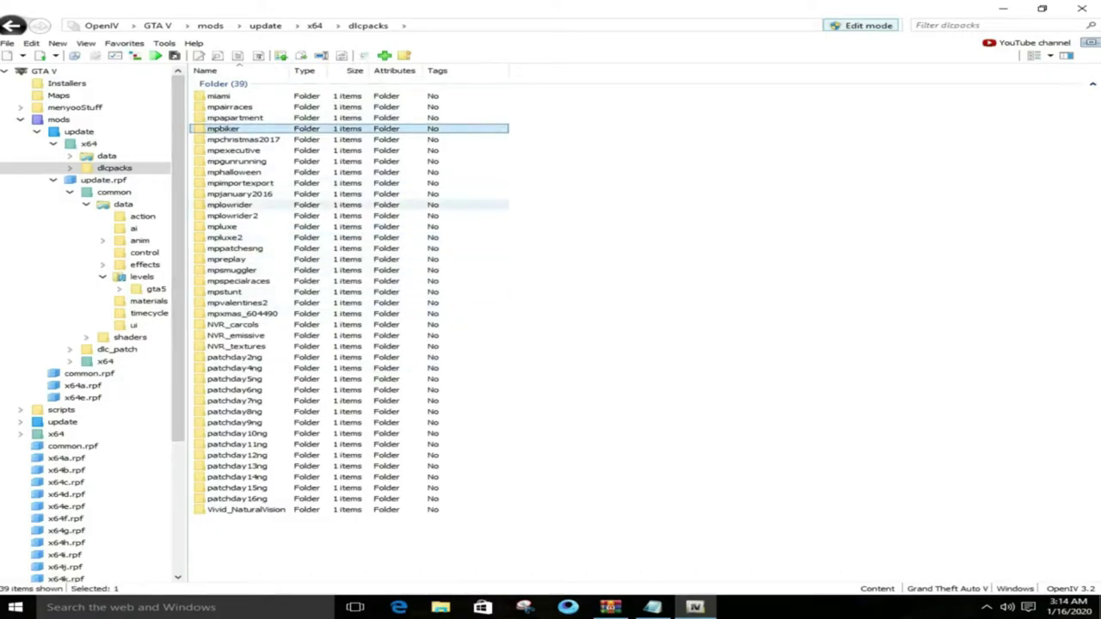
left_click(228, 260)
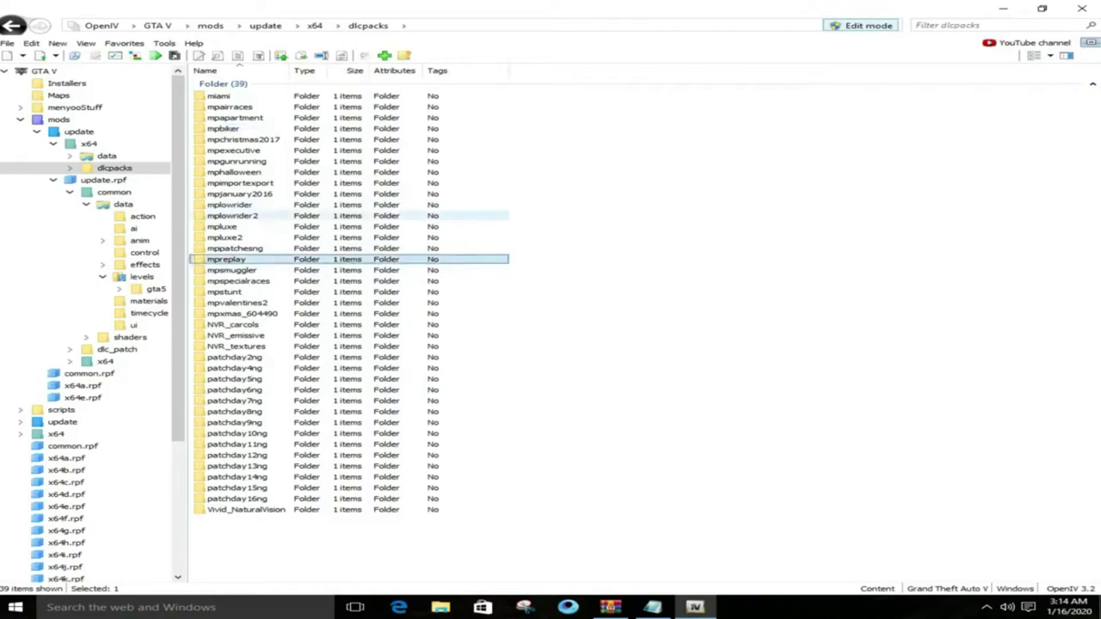
left_click(229, 205)
left_click(233, 173)
left_click(224, 129)
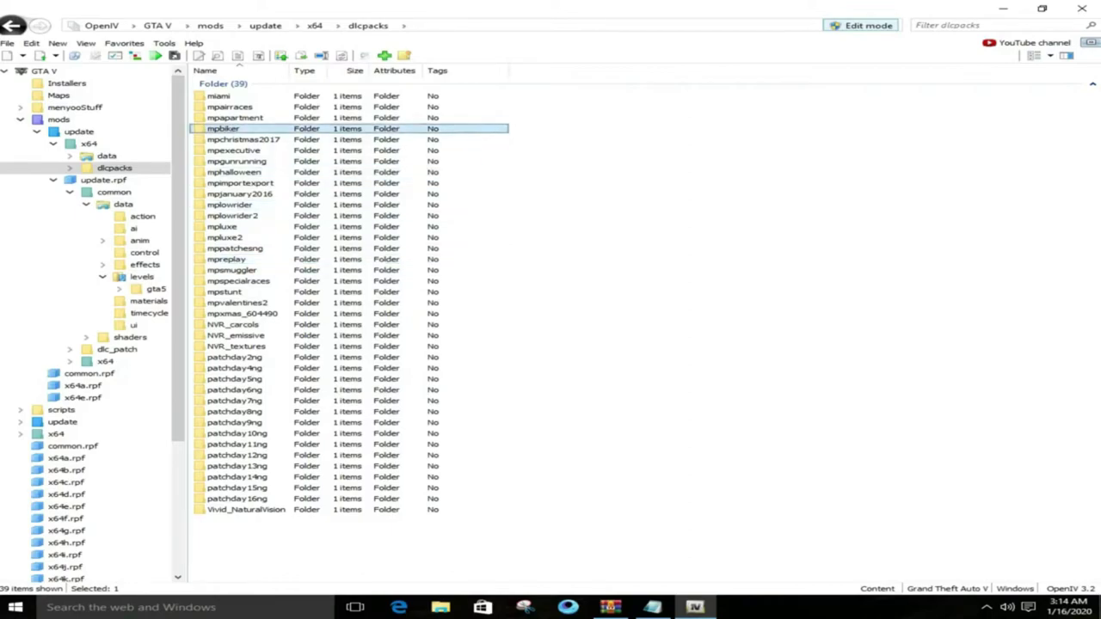
left_click(653, 608)
left_click(585, 379)
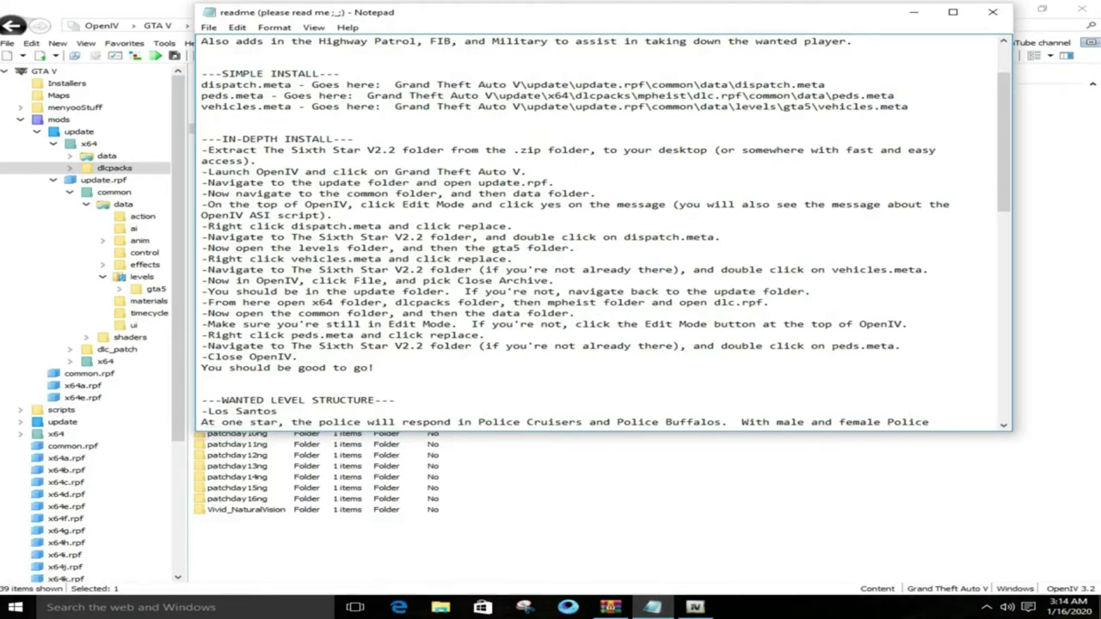
double_click(572, 302)
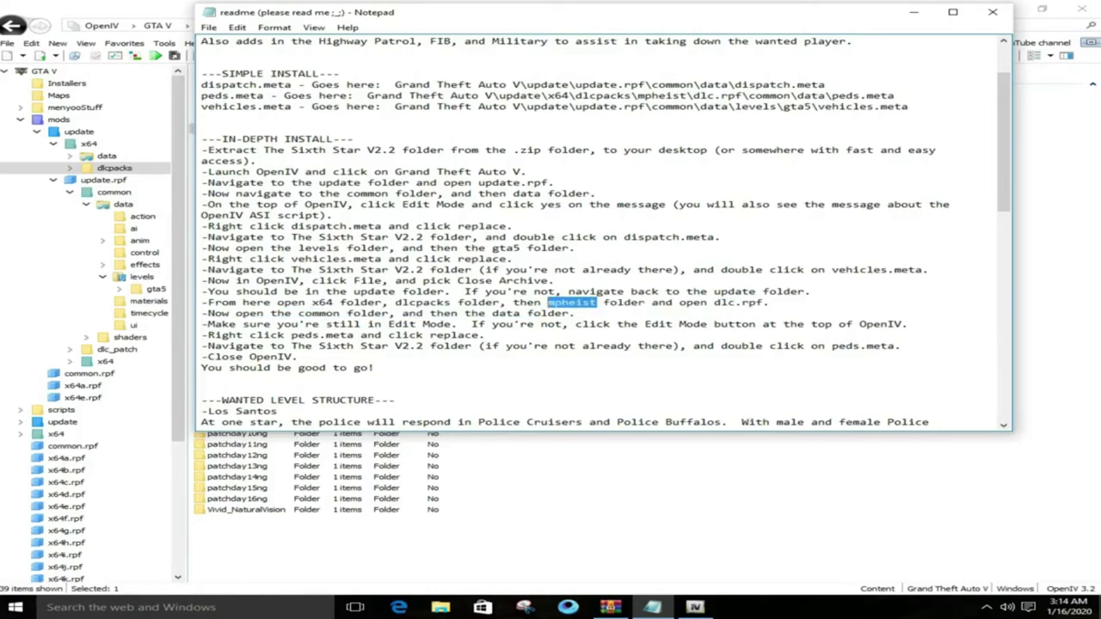
left_click(593, 491)
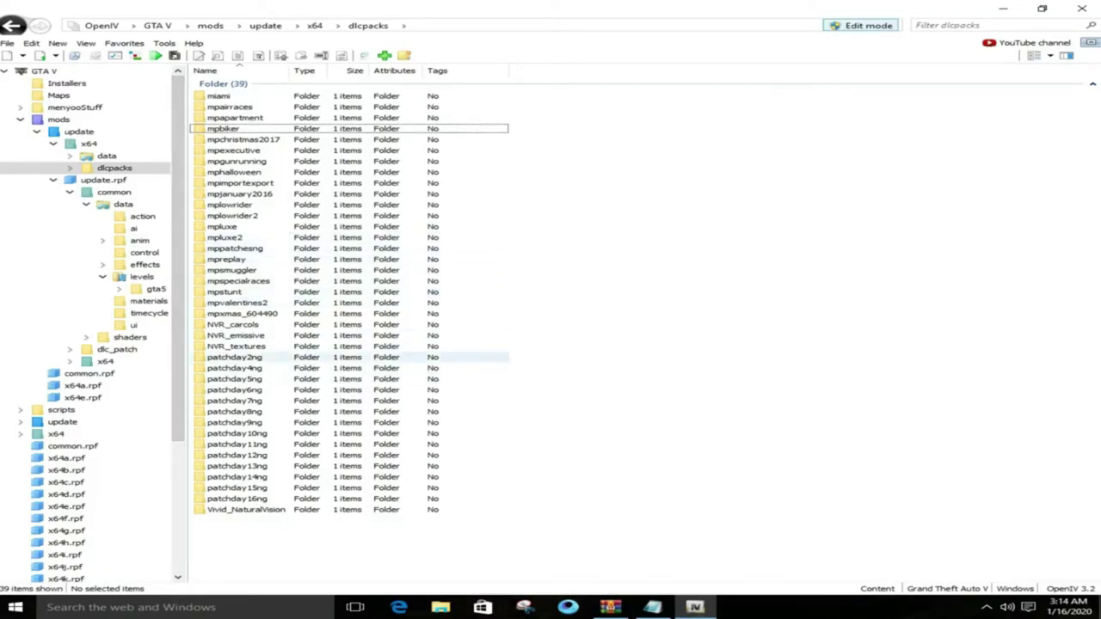
Open dlc.rpf inside the patchday2ng folder and bring the readme's install instructions back up for reference.
double_click(234, 357)
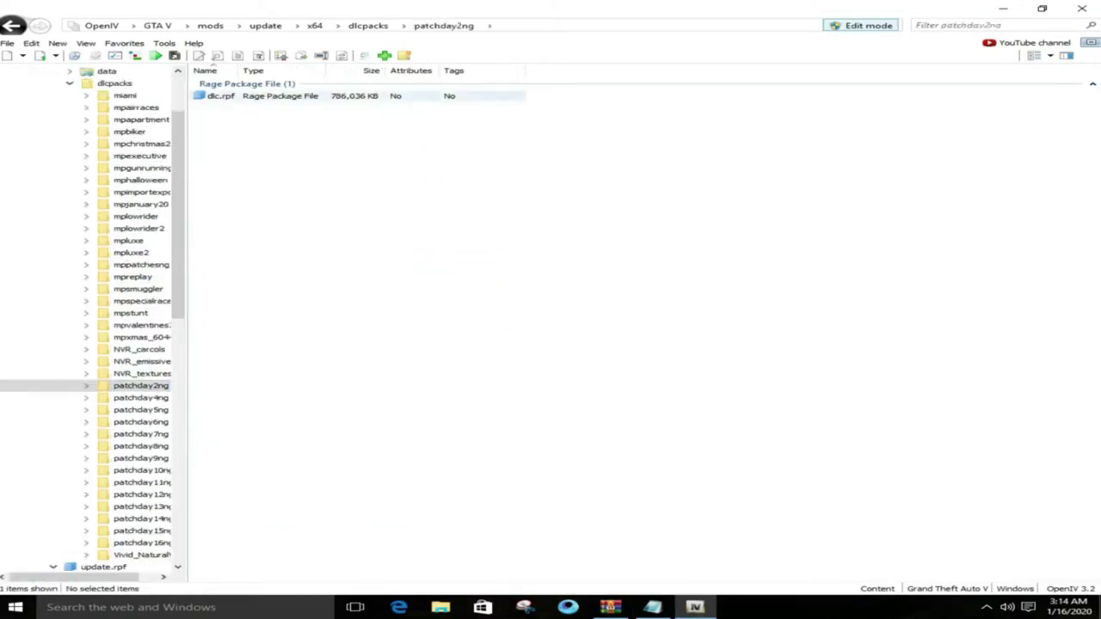
double_click(221, 97)
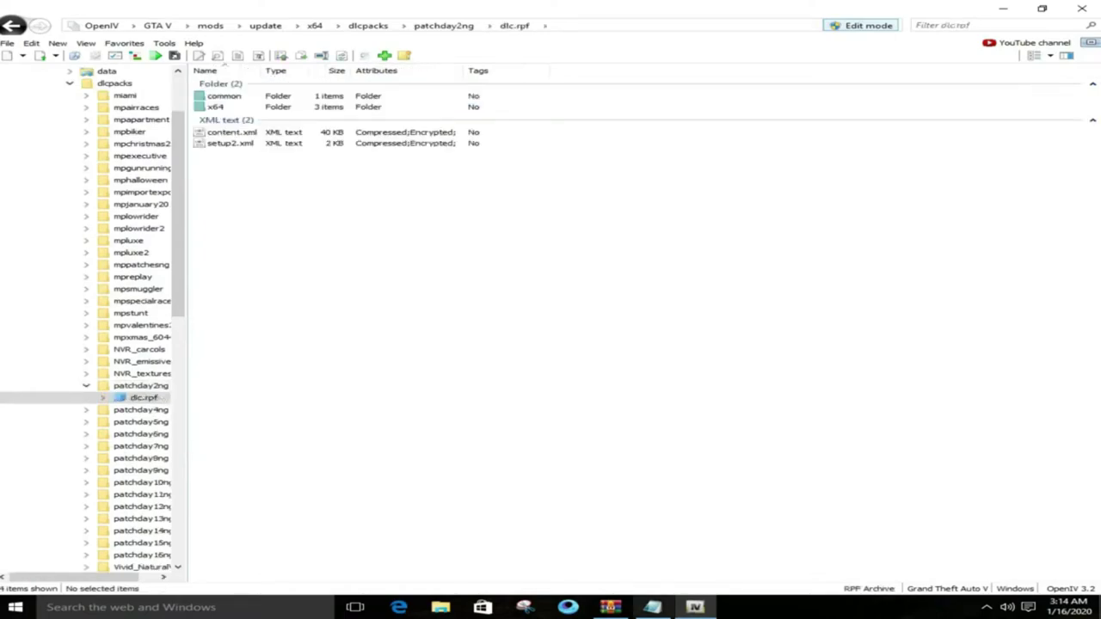
left_click(653, 608)
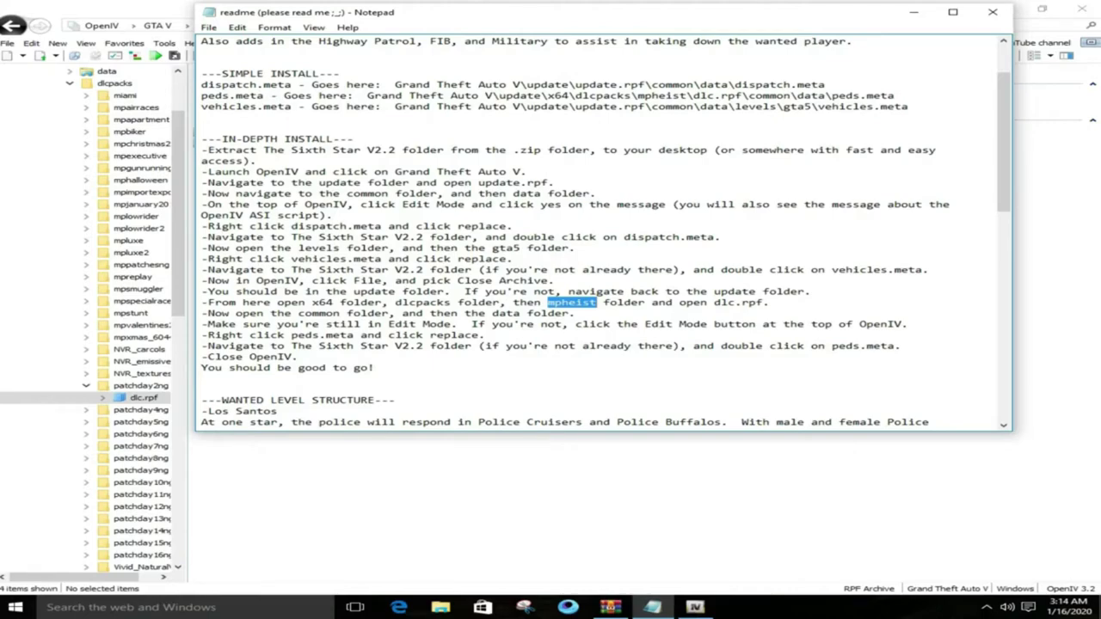
Inspect the common\data folder in patchday2ng's dlc.rpf for peds.meta and compare it with the readme's install instructions.
key("alt+Tab")
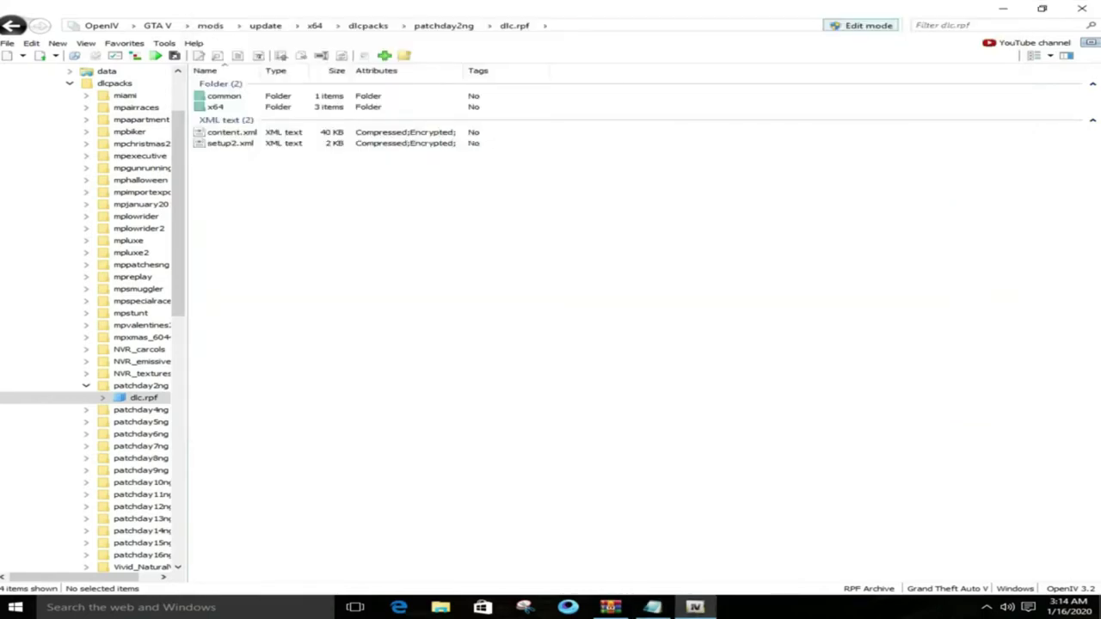
double_click(223, 97)
double_click(223, 96)
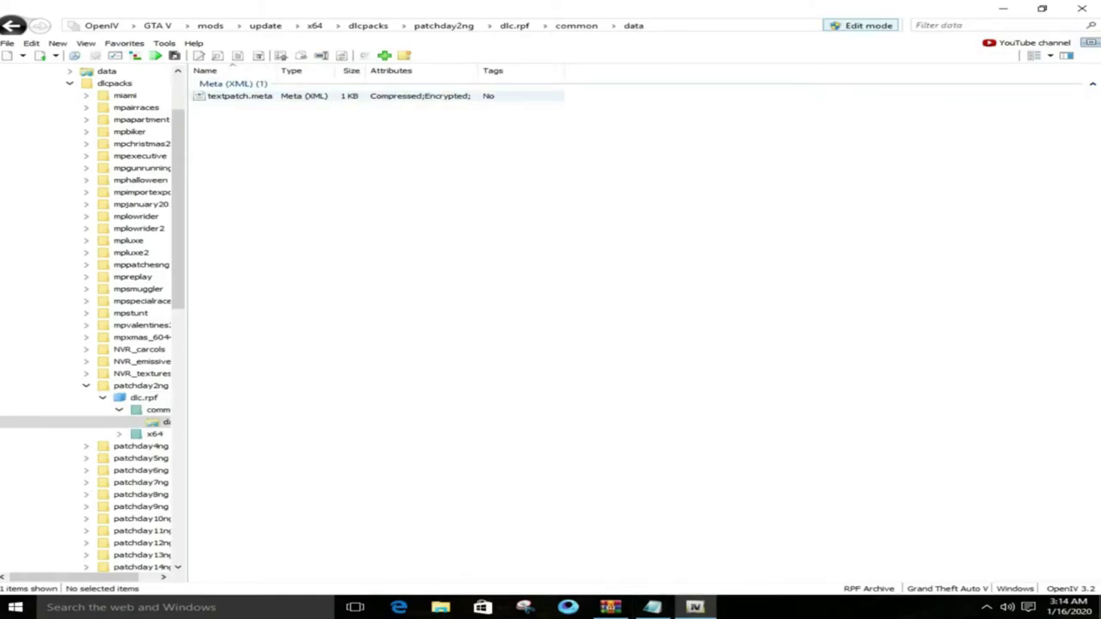
left_click(232, 96)
key("alt+Tab")
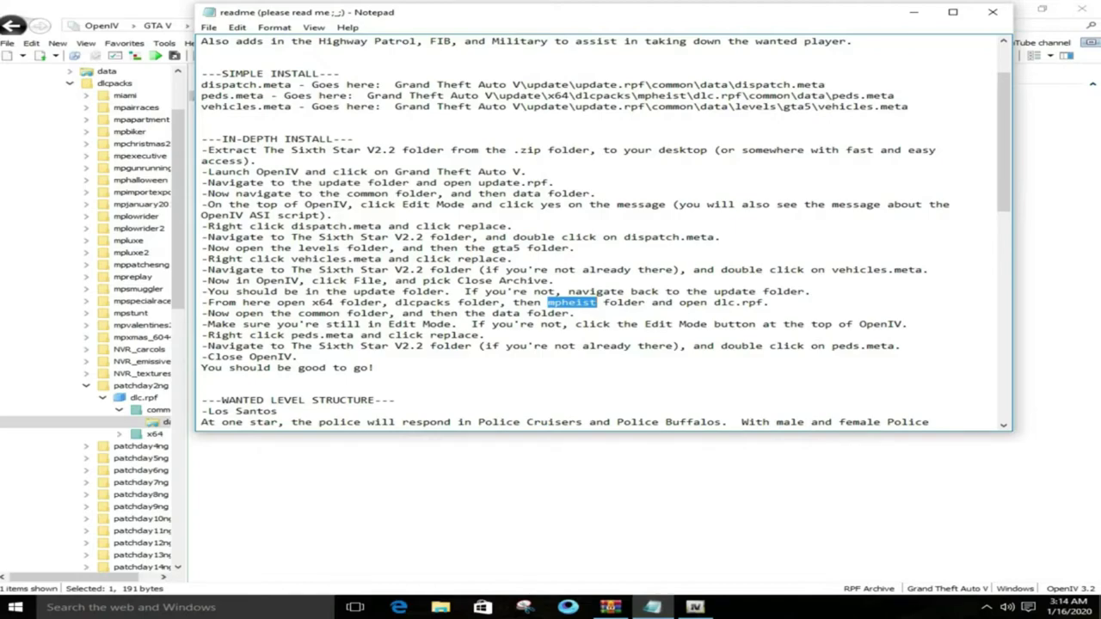
key("alt+Tab")
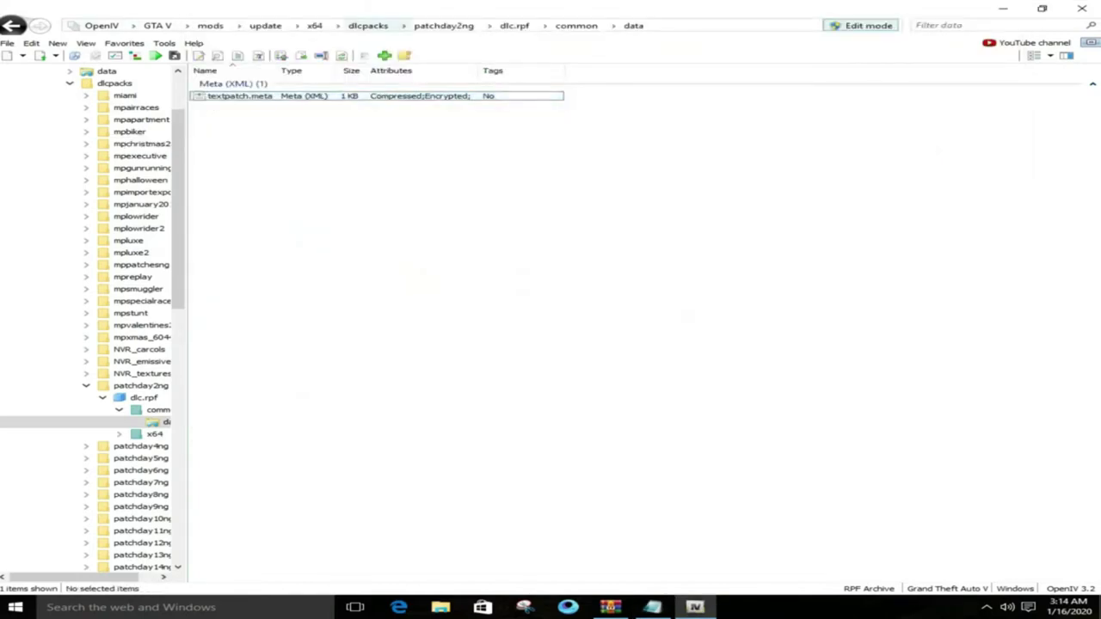
Look inside the x64 folder of patchday5ng's dlc.rpf for peds.meta and return to the dlcpacks folder.
left_click(368, 25)
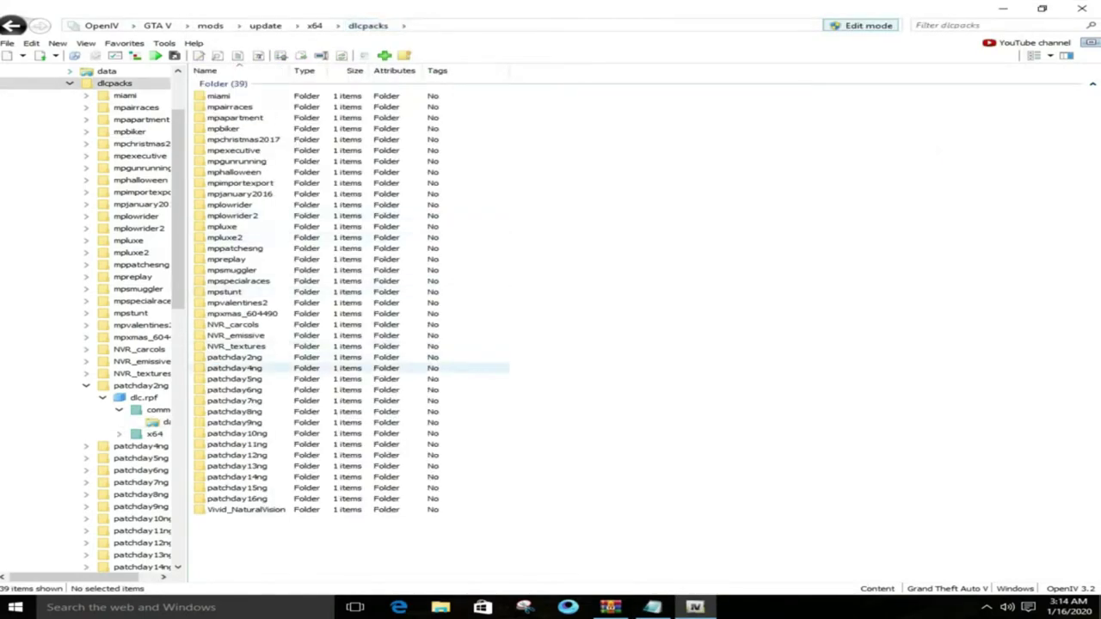
double_click(234, 379)
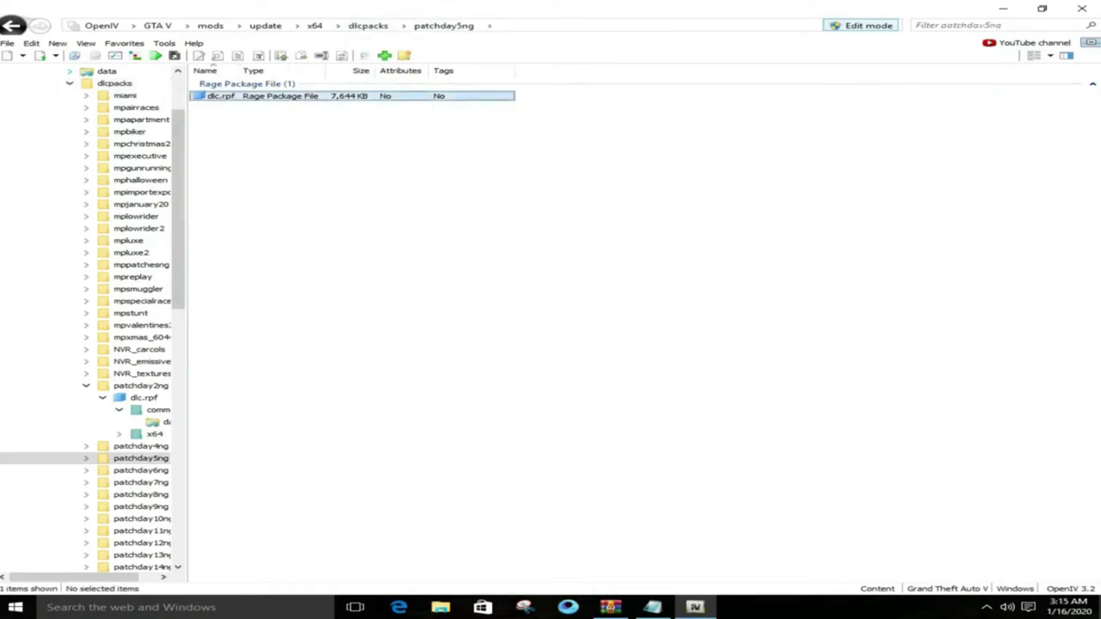
double_click(219, 96)
double_click(220, 96)
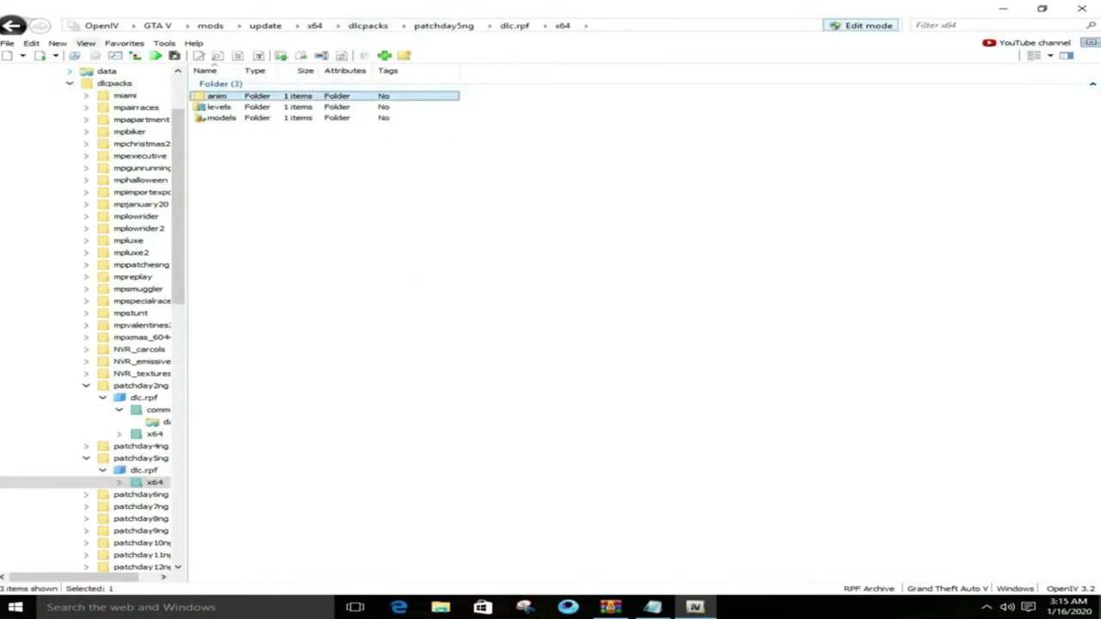
left_click(12, 26)
left_click(13, 25)
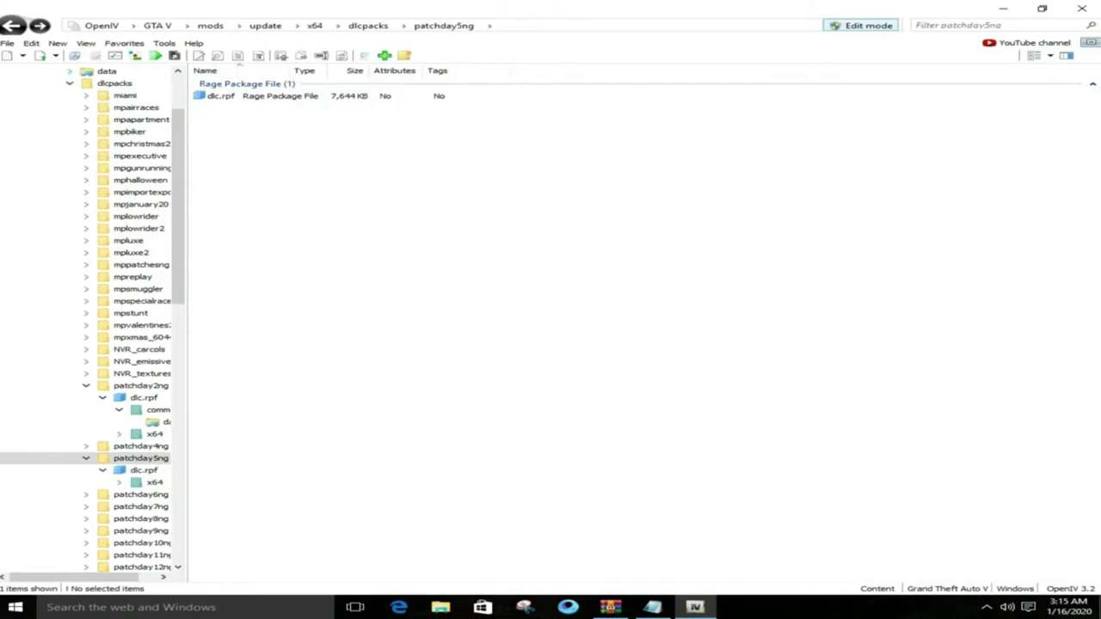
left_click(13, 25)
Open the common\data folder inside dlc.rpf of the mpbiker pack.
left_click(240, 194)
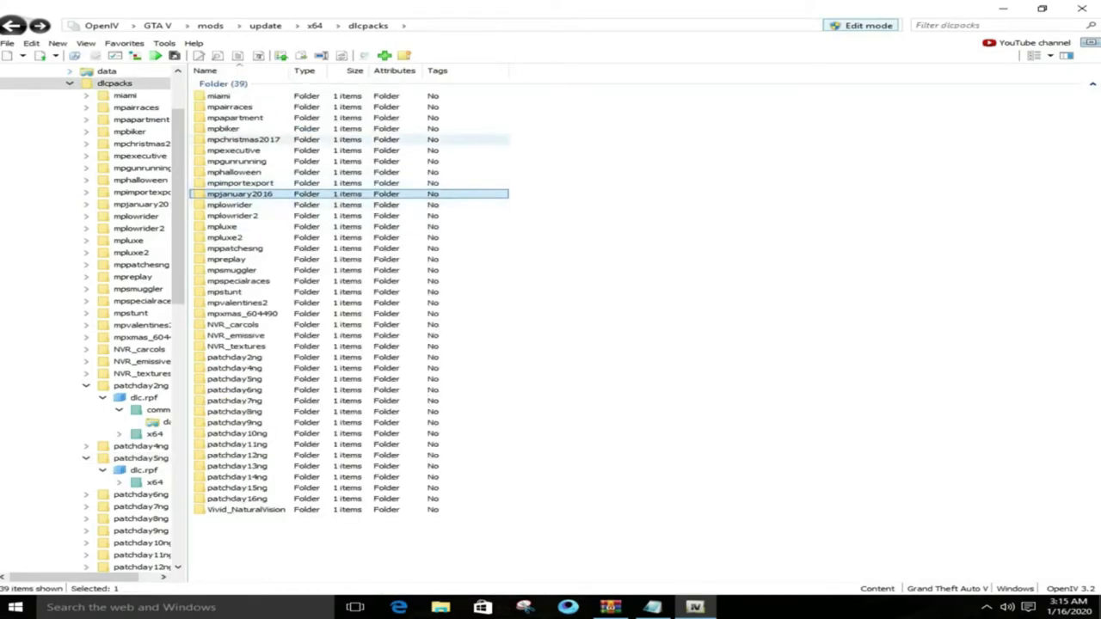
double_click(224, 128)
double_click(215, 95)
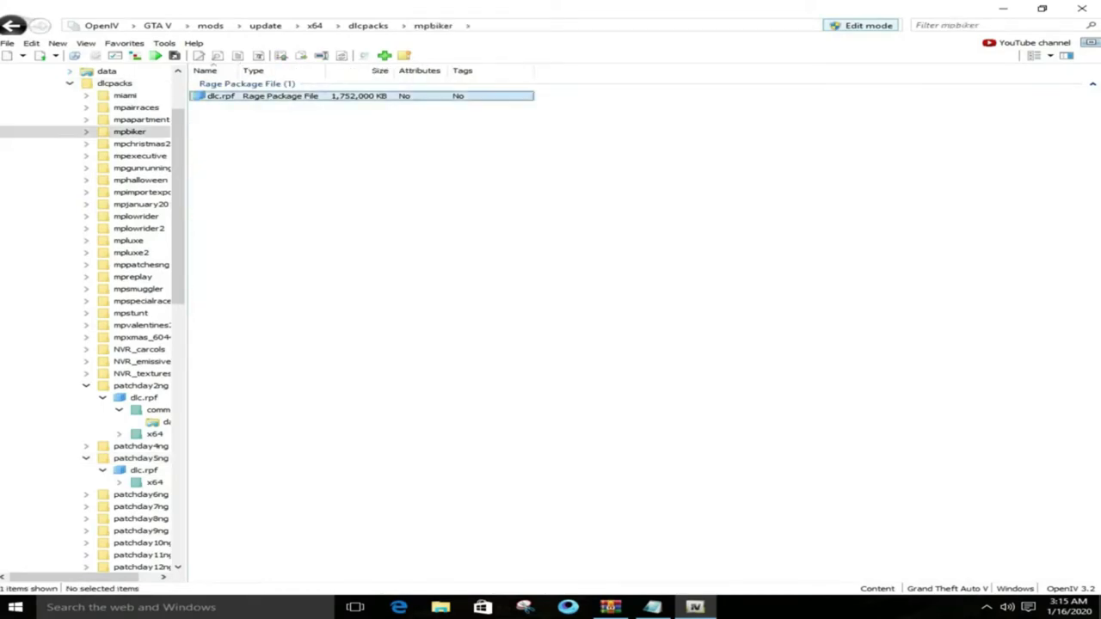
double_click(224, 96)
double_click(219, 95)
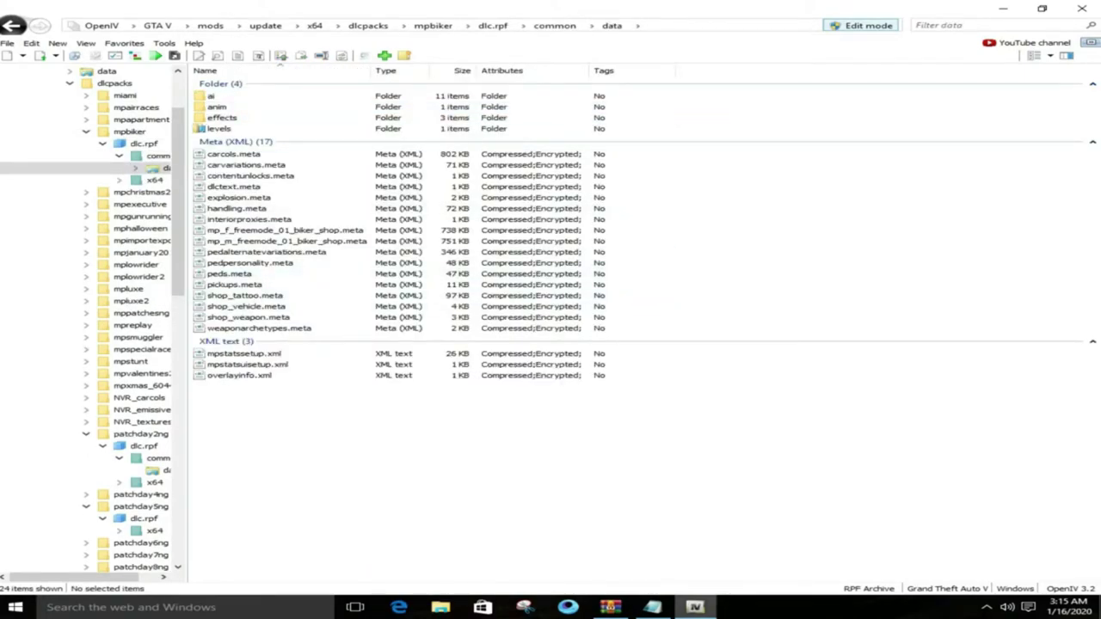
Replace peds.meta in mpbiker's data folder with the peds.meta from The Sixth Star V2.2 archive.
left_click(610, 607)
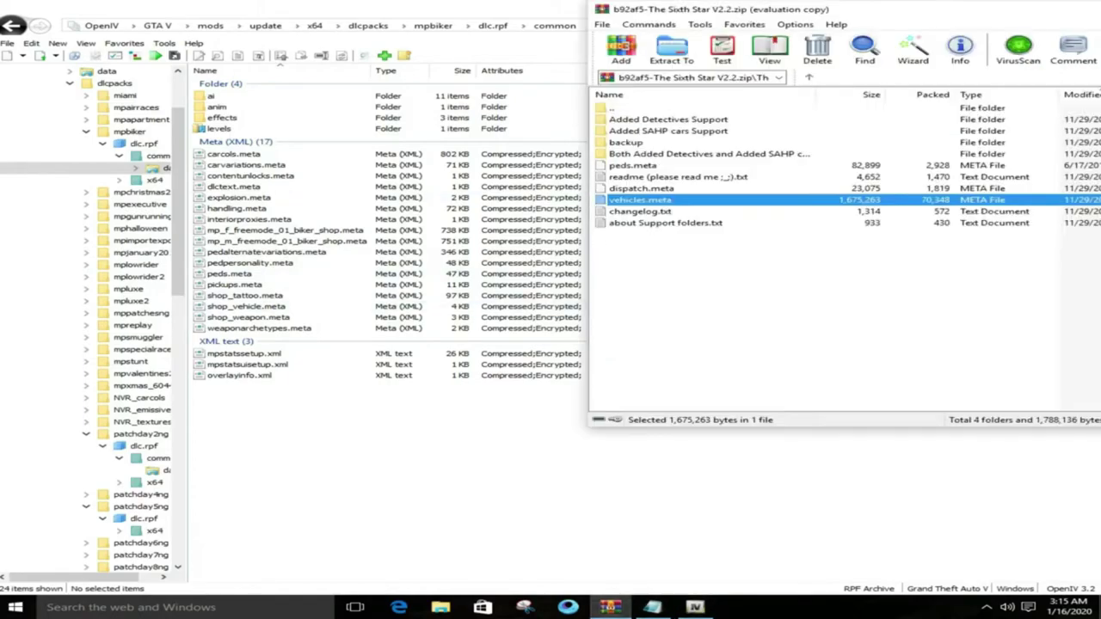
key("Up")
key("Up")
key("Up")
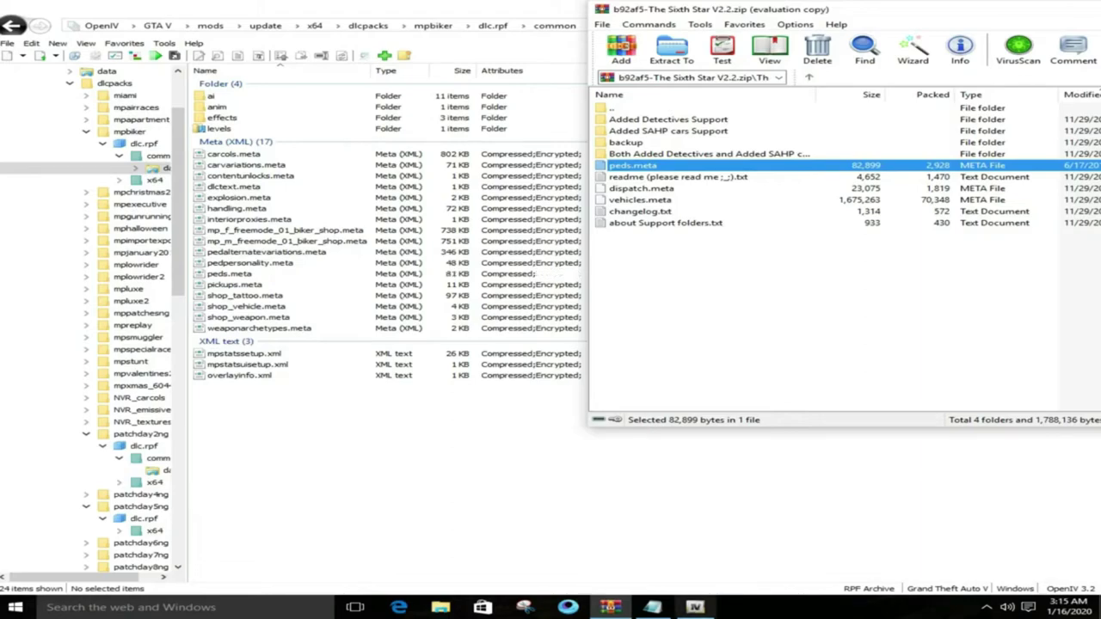
Close The Sixth Star V2.2 archive, the readme and OpenIV.
left_click_drag(931, 12, 613, 56)
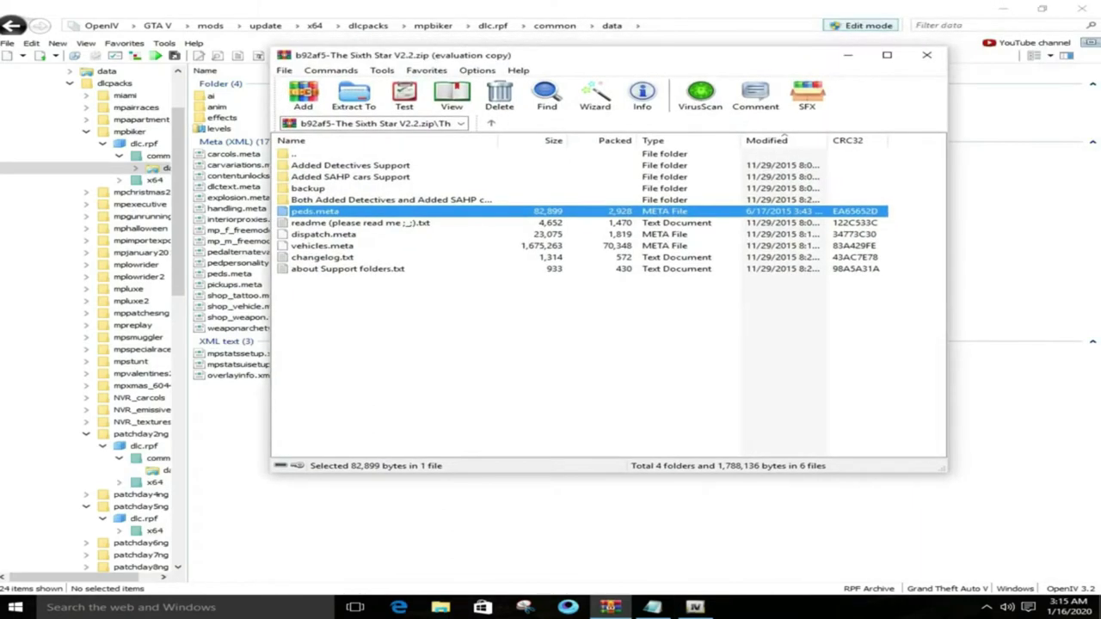
left_click(927, 54)
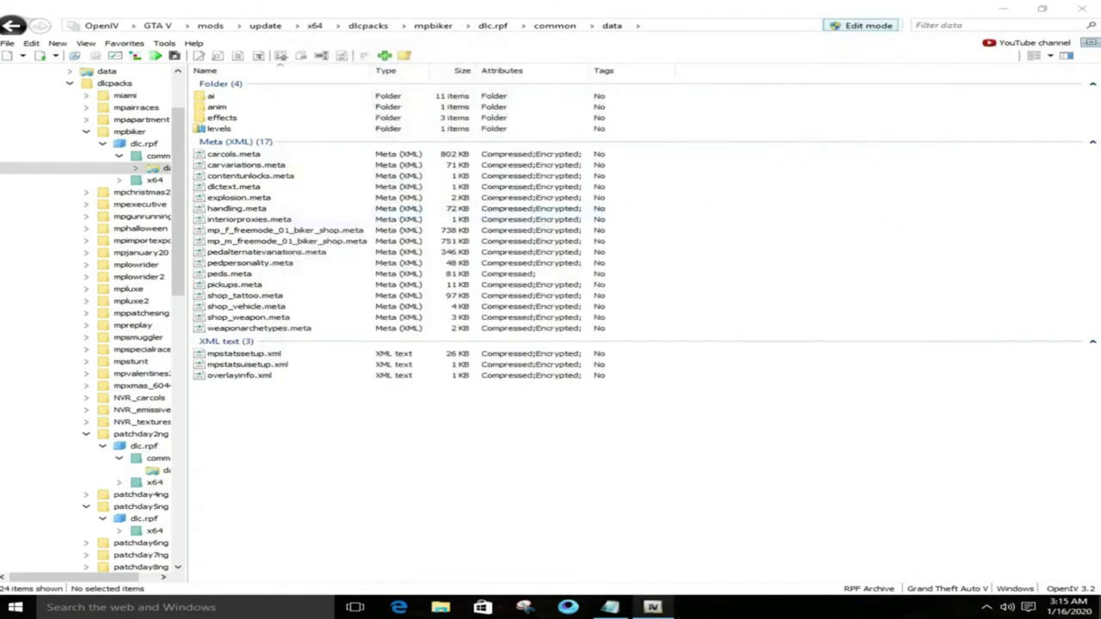
left_click(610, 607)
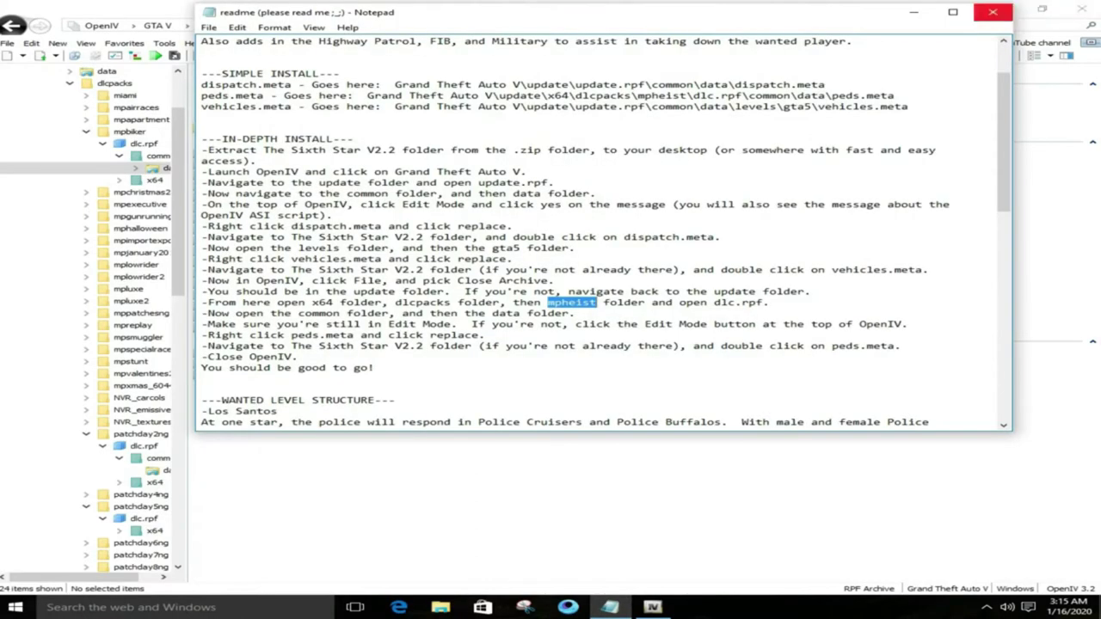
left_click(994, 12)
left_click(1082, 9)
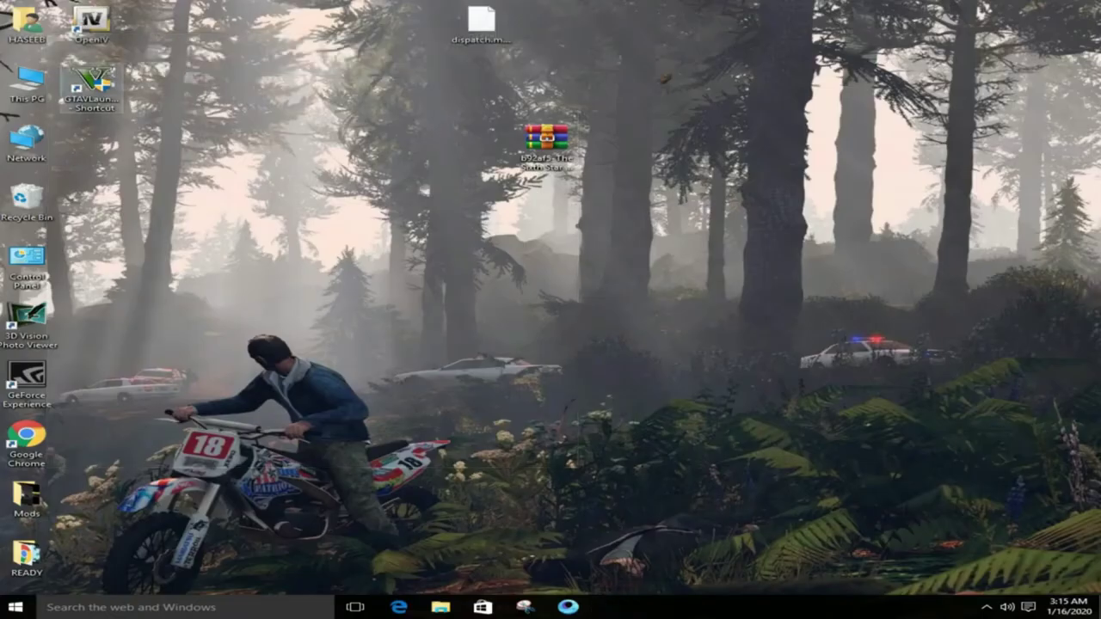
Open the location of the GTAVLauncher shortcut and run GTAVLauncher.exe anyway despite SmartScreen.
right_click(88, 77)
left_click(146, 99)
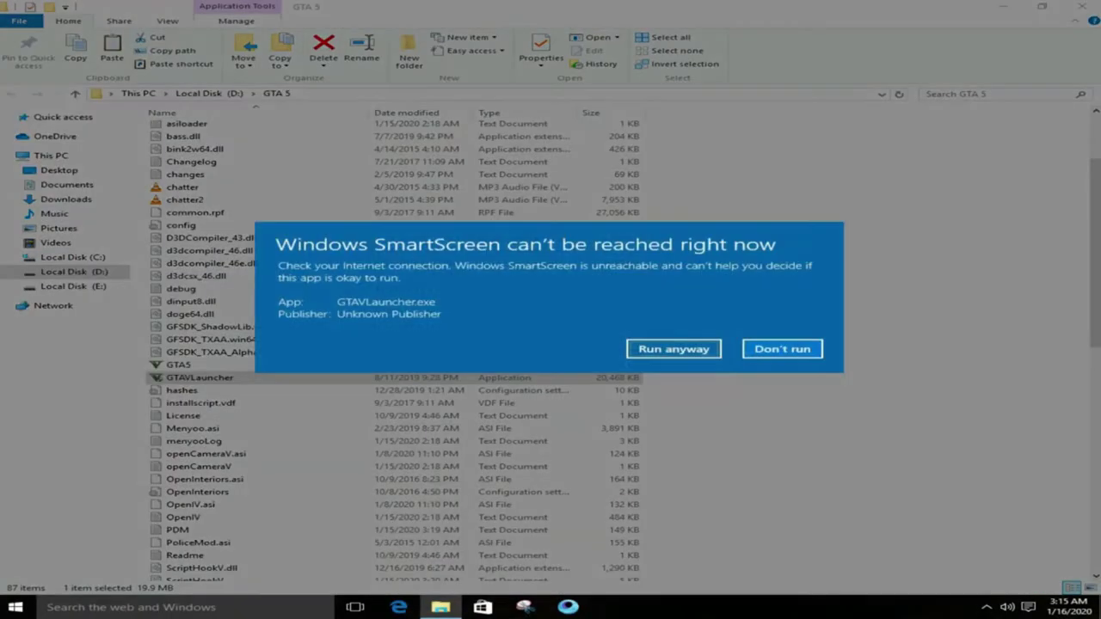
left_click(673, 350)
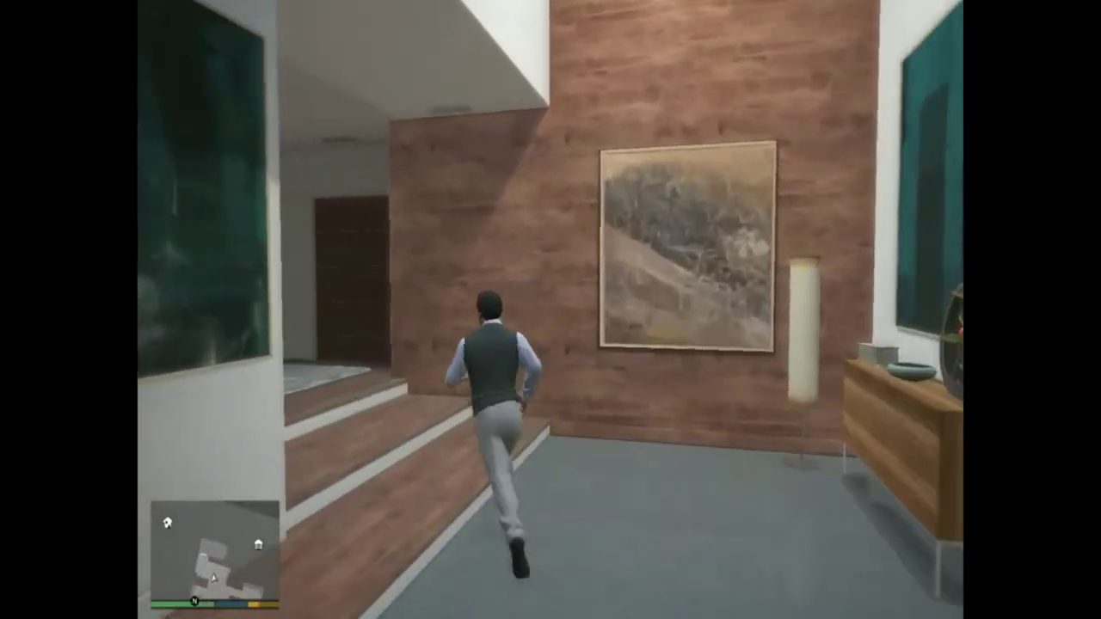
Go to the penthouse door in GTA V and exit the apartment through its options.
key("w")
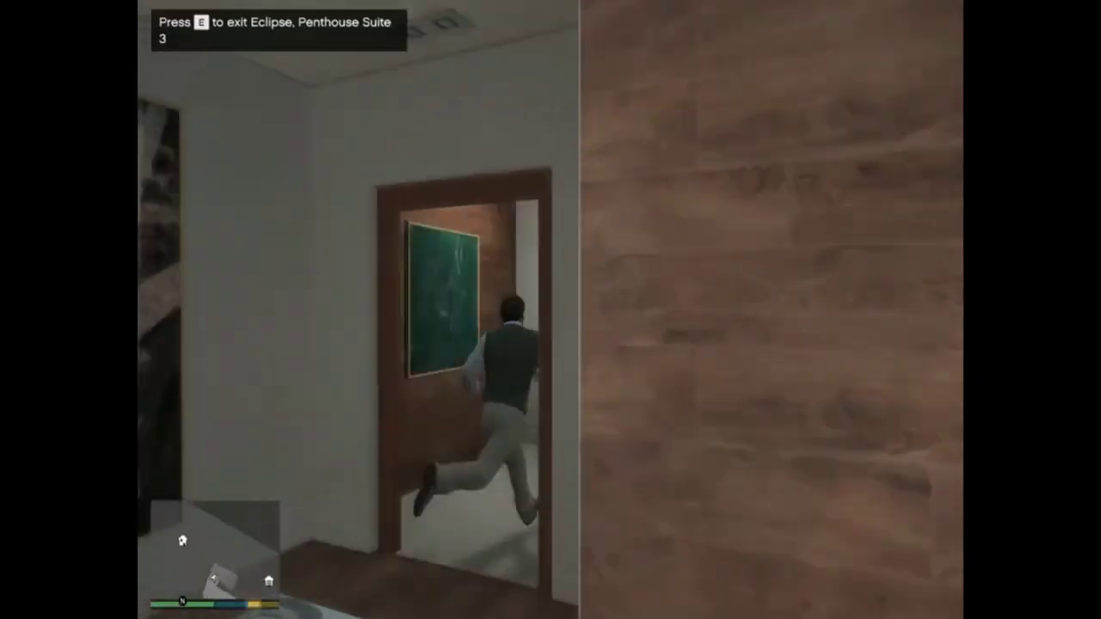
key("w")
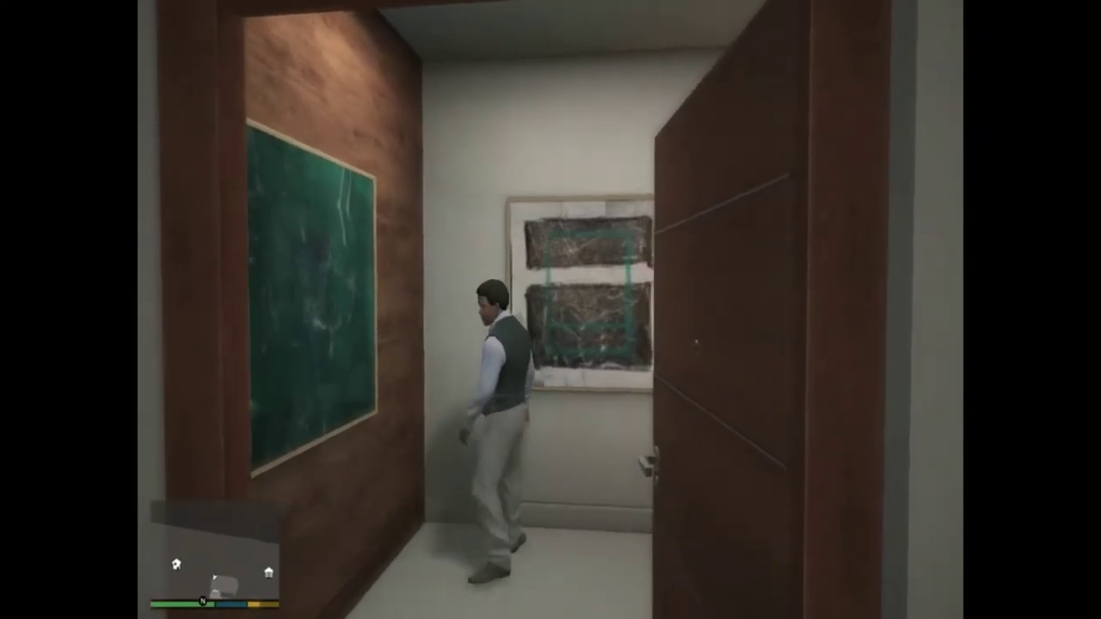
key("s")
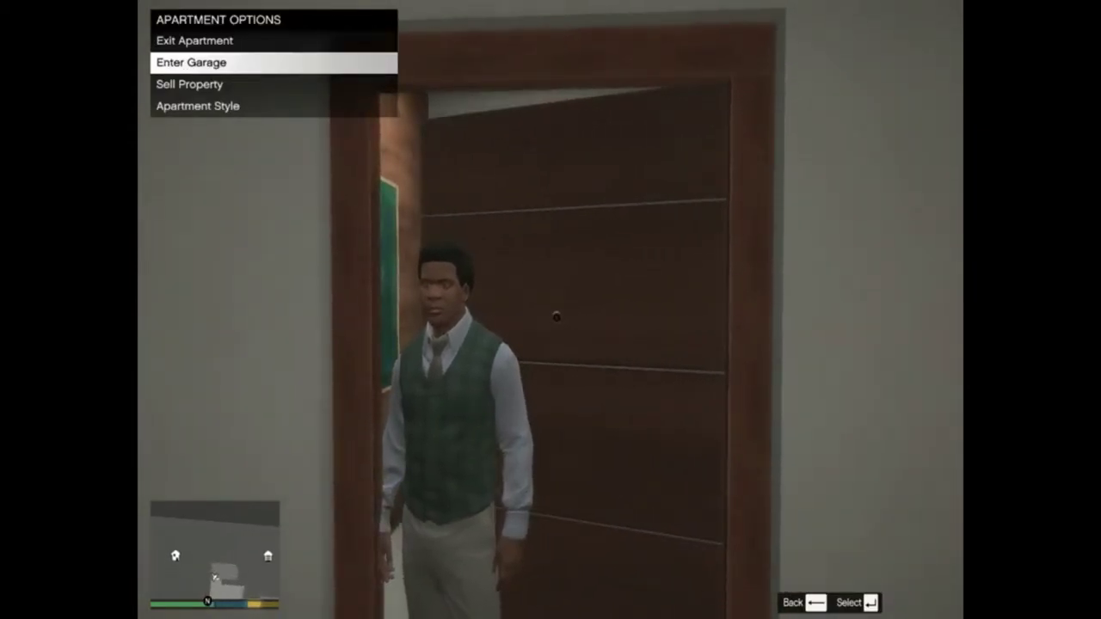
key("Return")
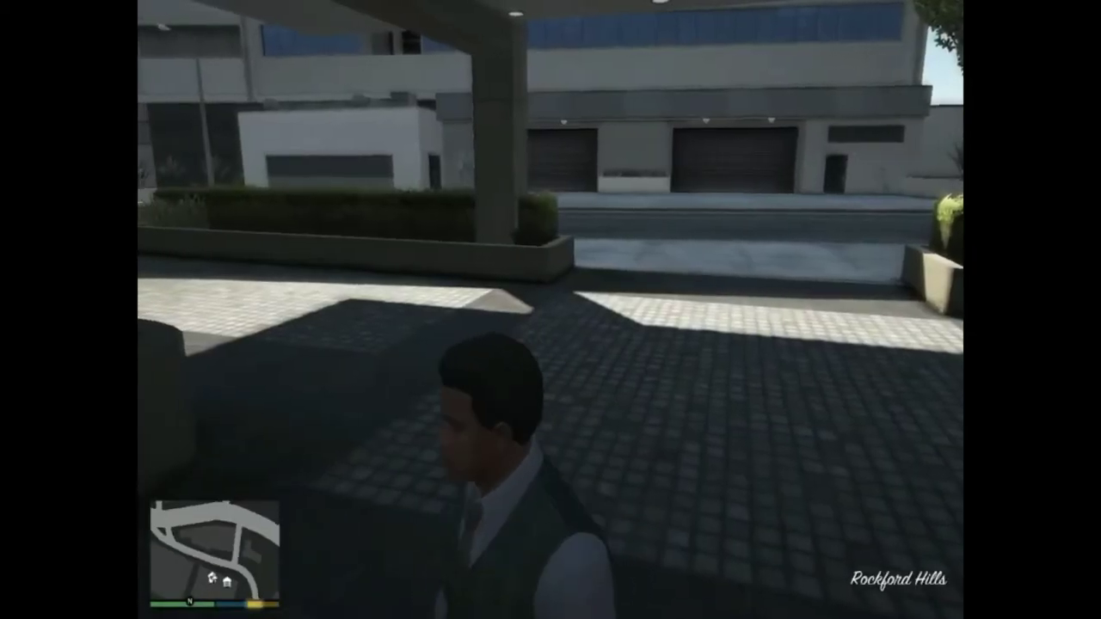
key("w")
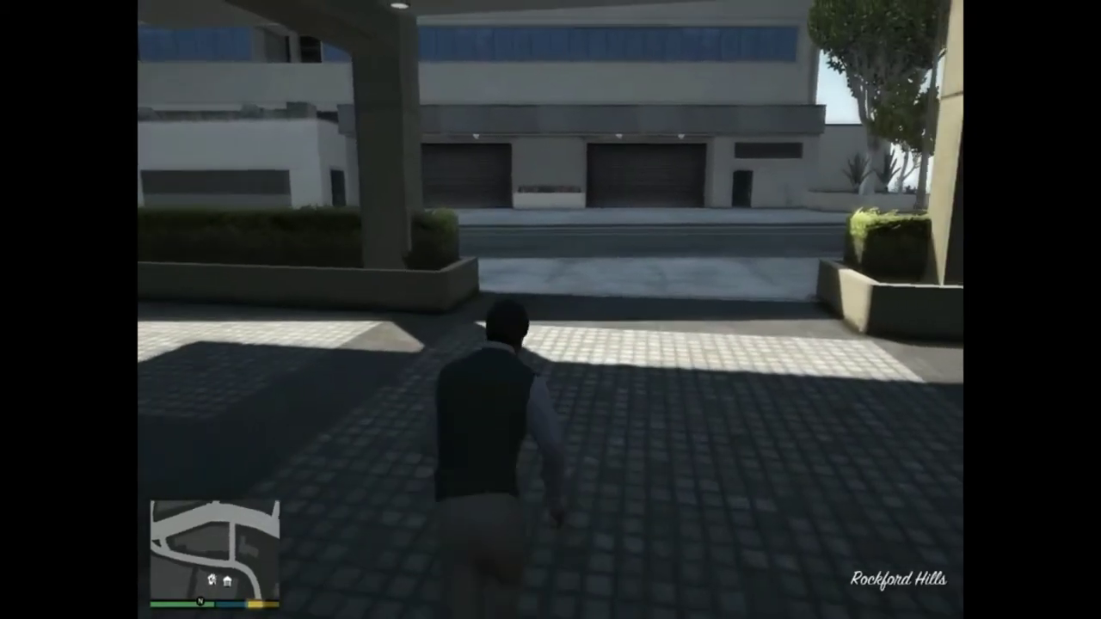
key("w")
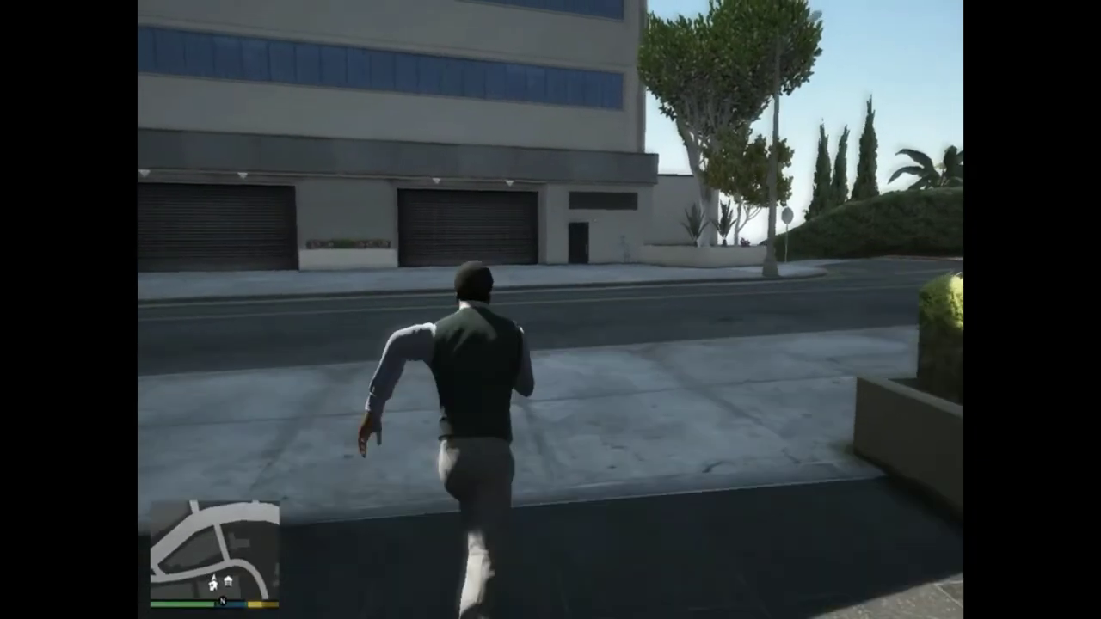
key("w")
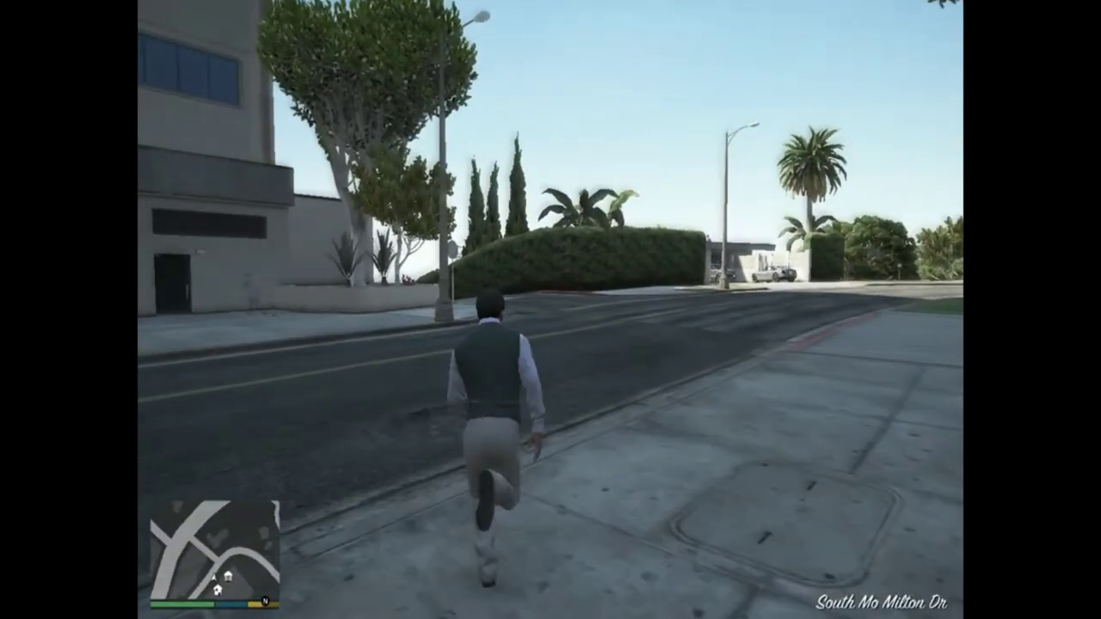
key("w")
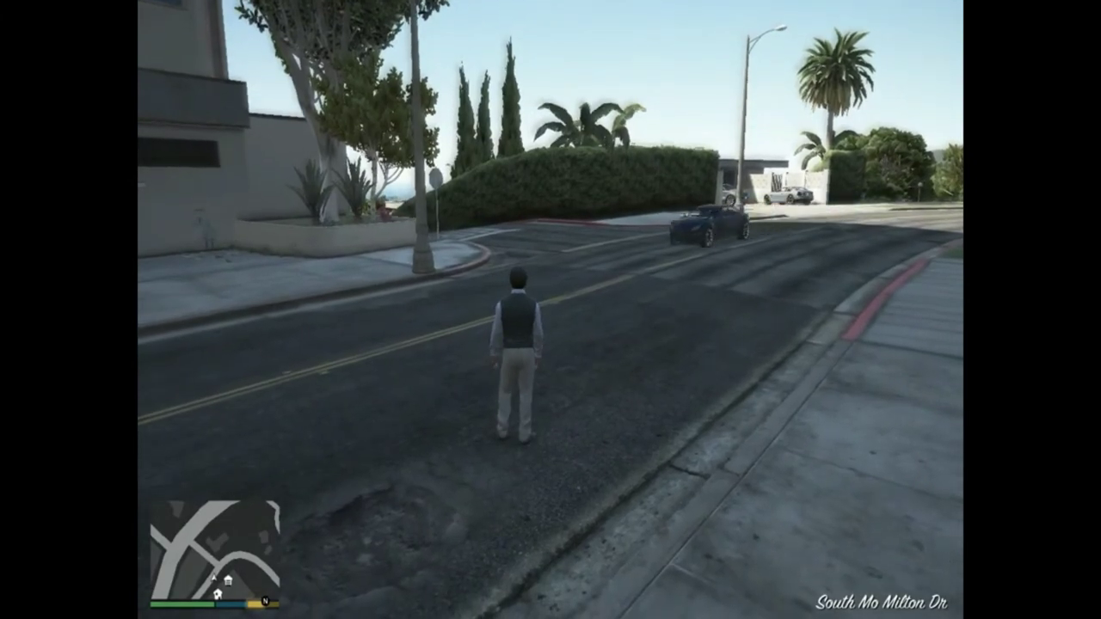
Open Menyoo's player options, turn off Never Wanted and set the wanted level to 5.
key("F8")
key("Down")
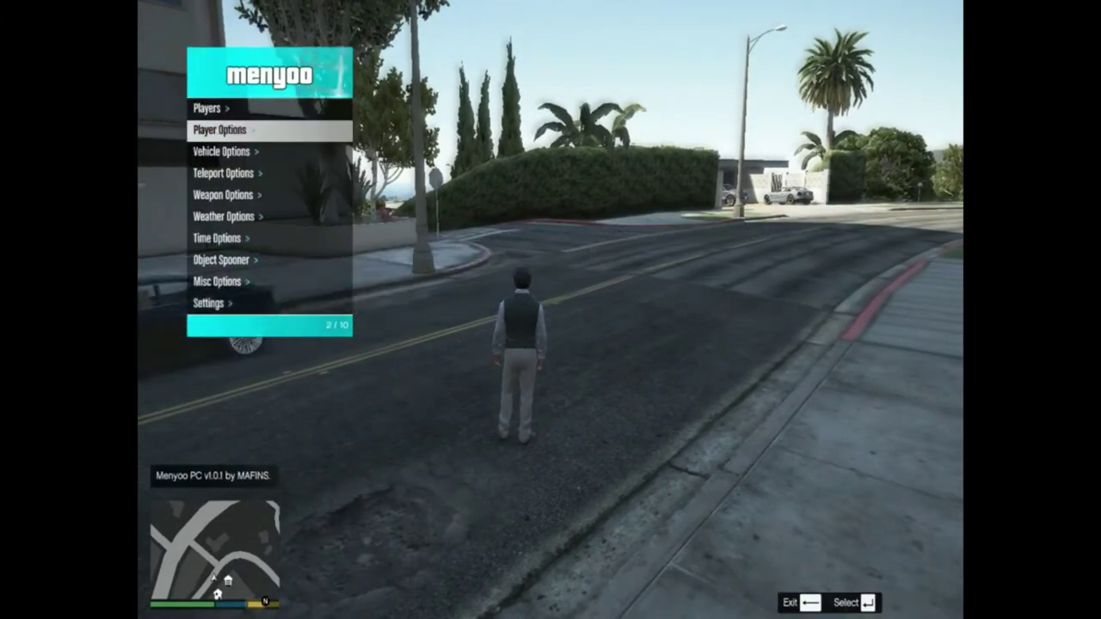
key("Return")
key("Up")
key("Up")
key("Up")
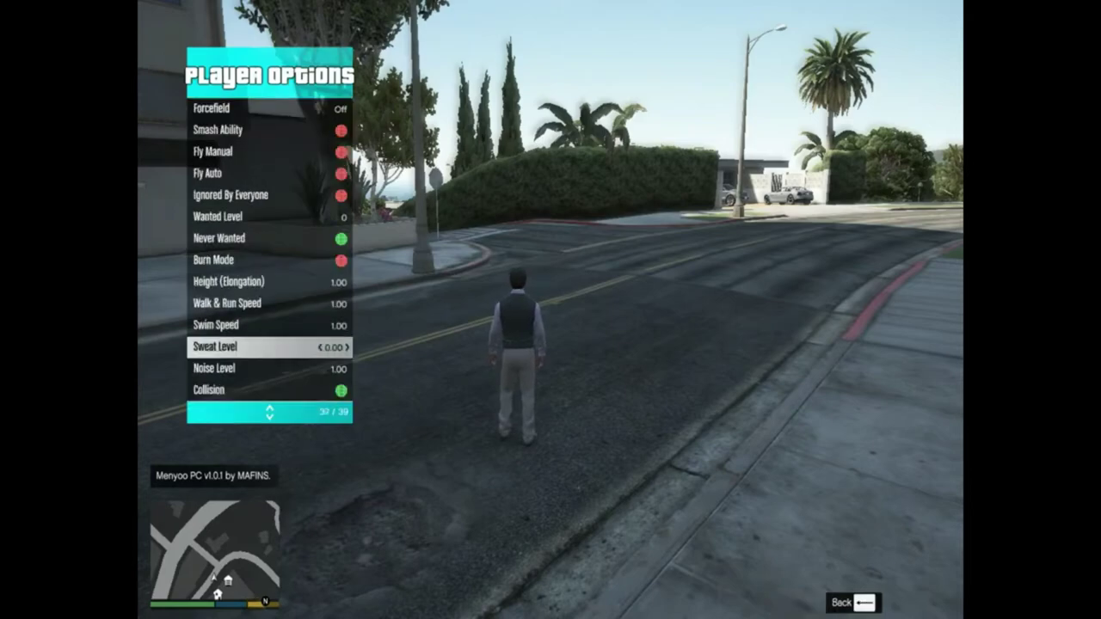
key("Up")
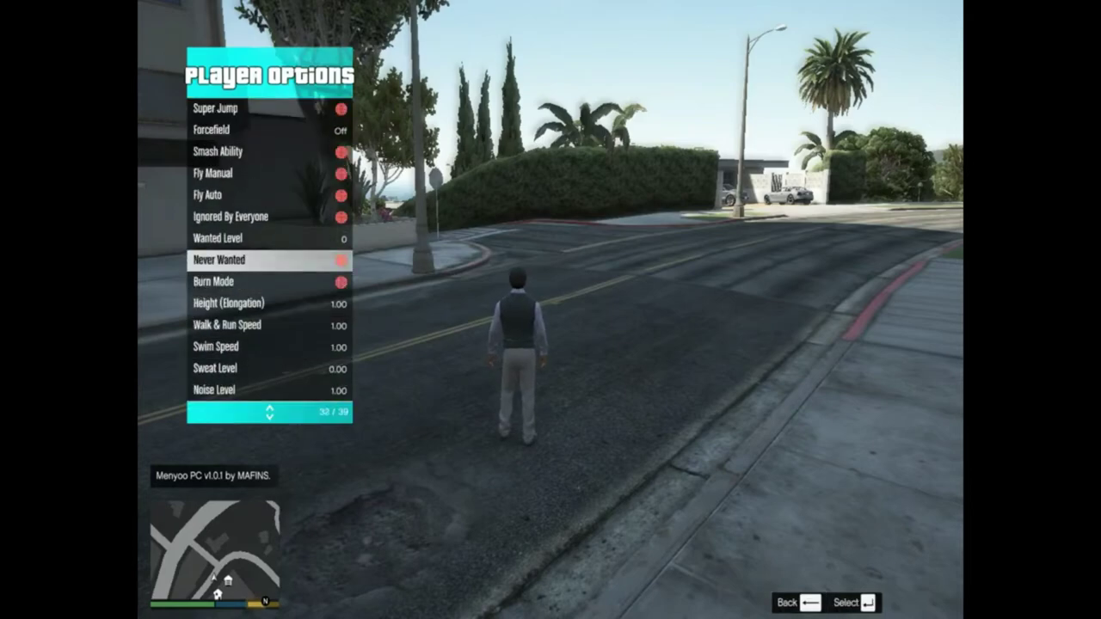
key("Up")
key("Right")
key("Right")
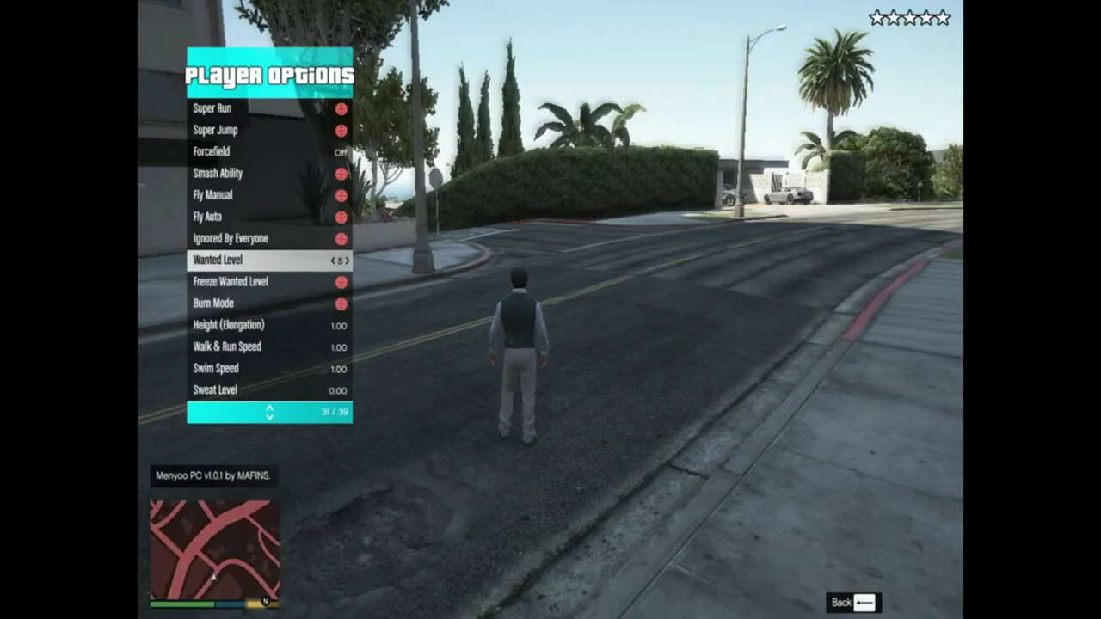
Teleport into the closest vehicle using Menyoo's vehicle options and close Menyoo.
key("BackSpace")
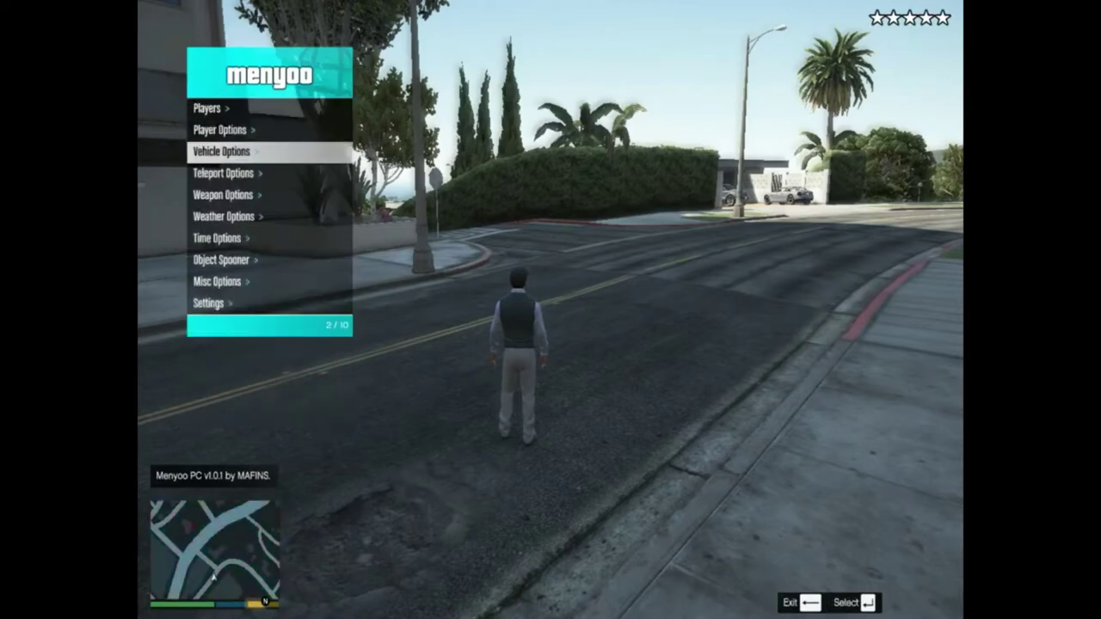
key("Return")
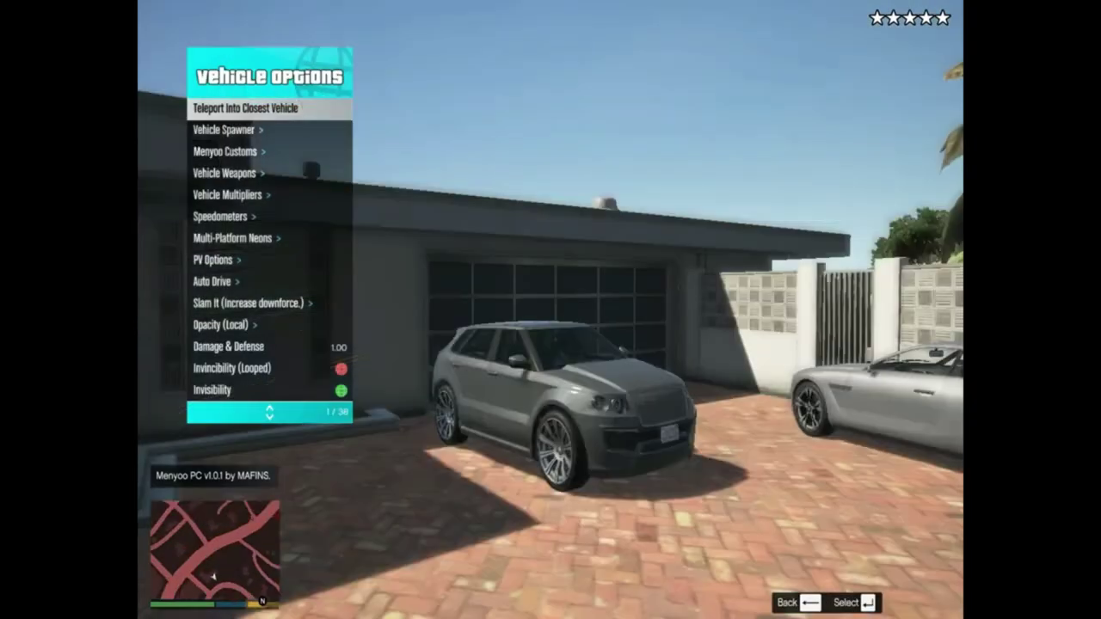
key("Up")
key("BackSpace")
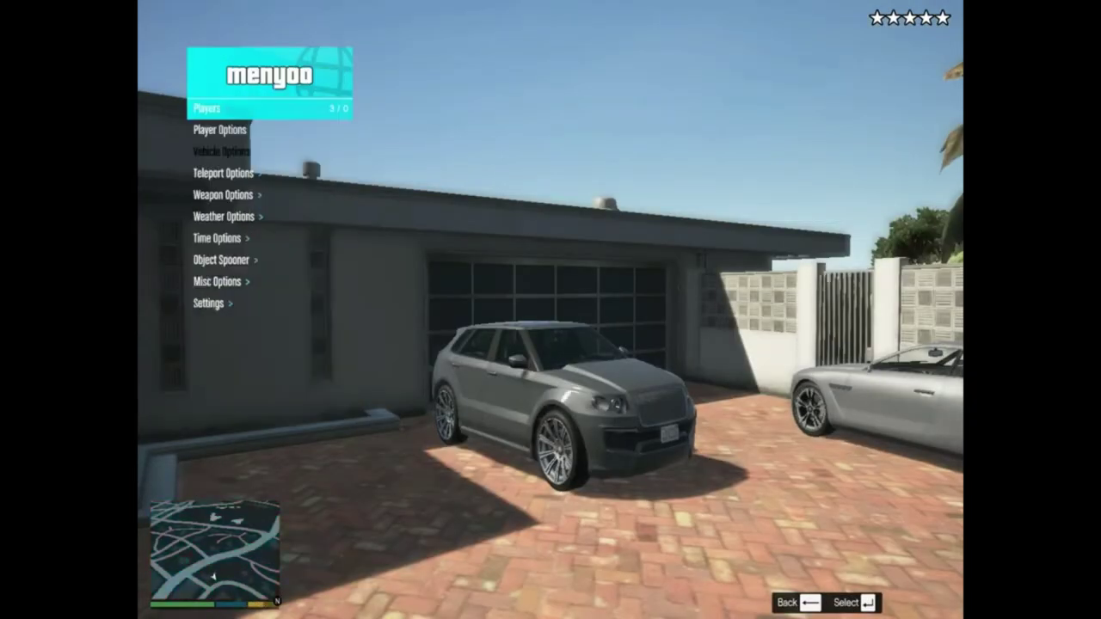
key("BackSpace")
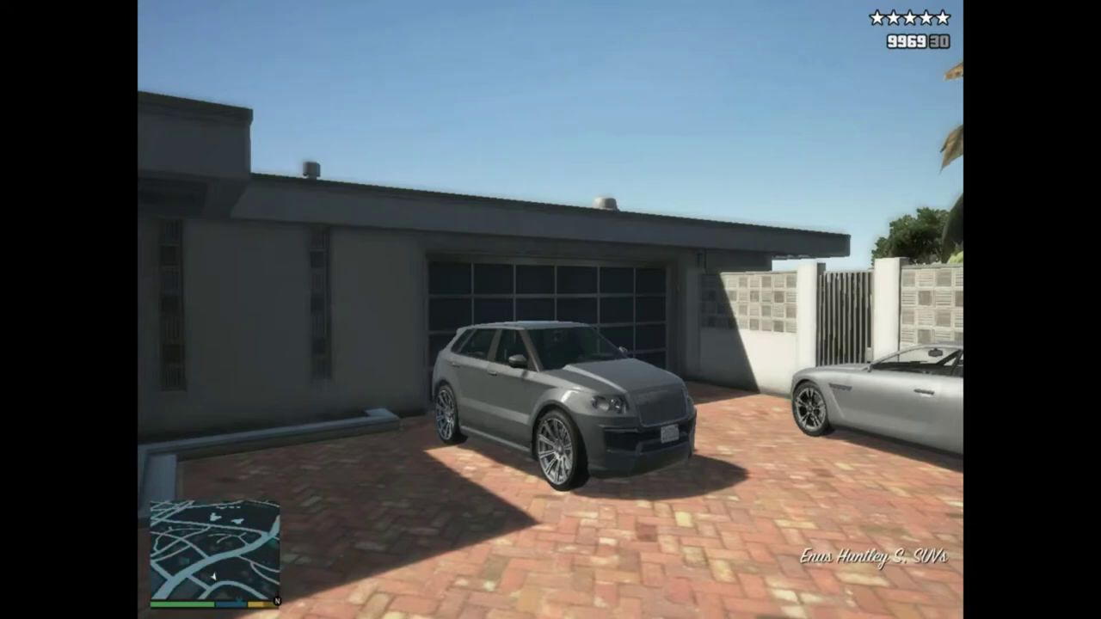
Drive the grey Enus Huntley S out of the house's driveway and along the city streets to the Tequi-la-la intersection.
key("c")
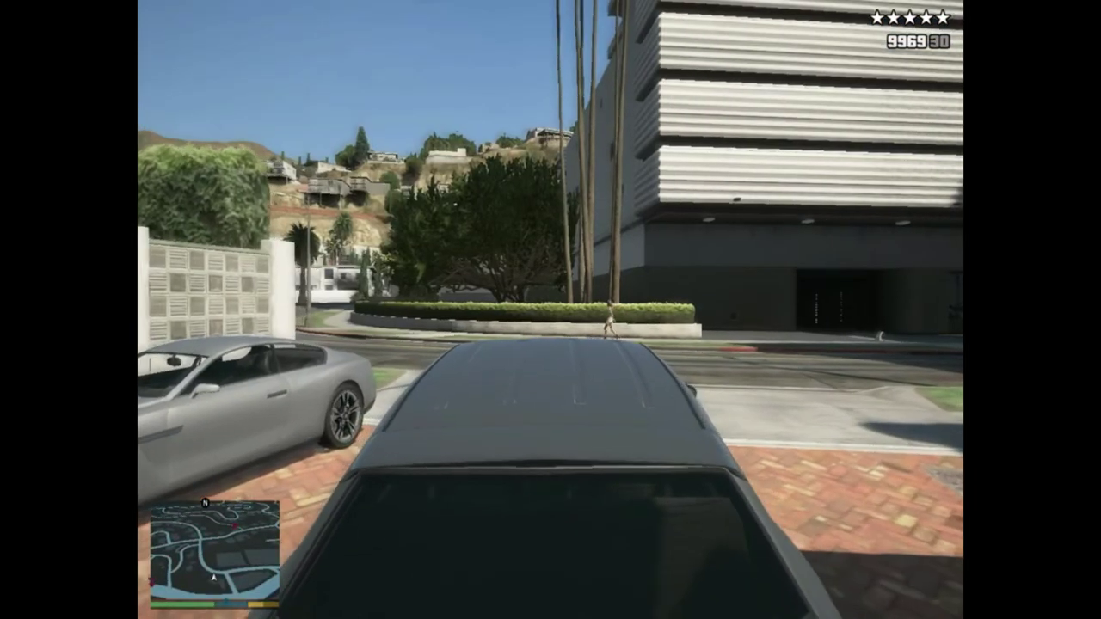
key("w")
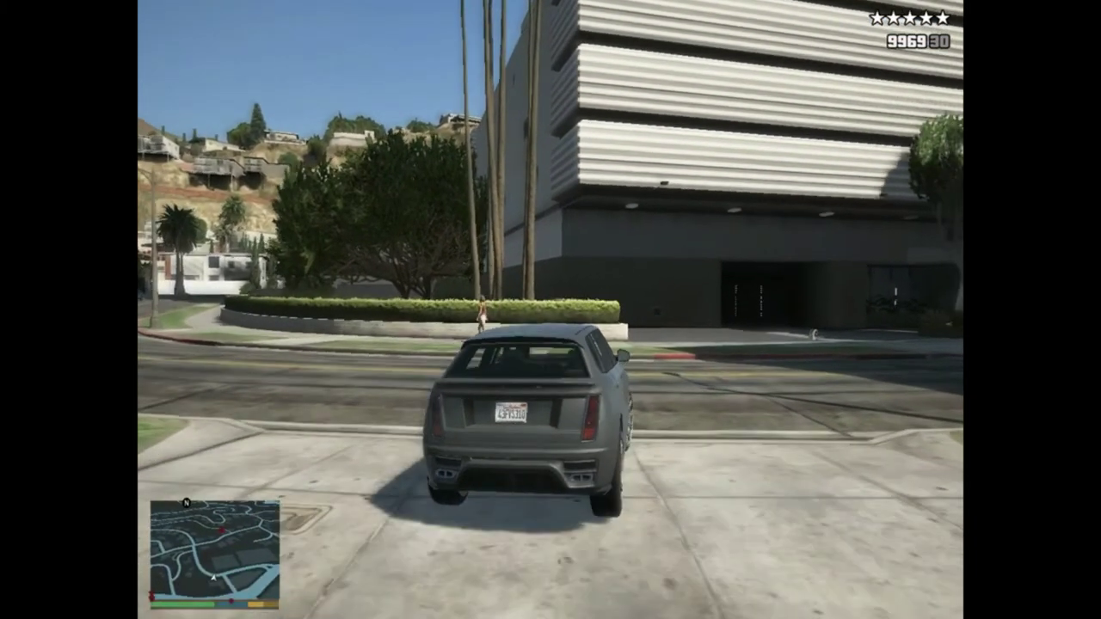
key("d")
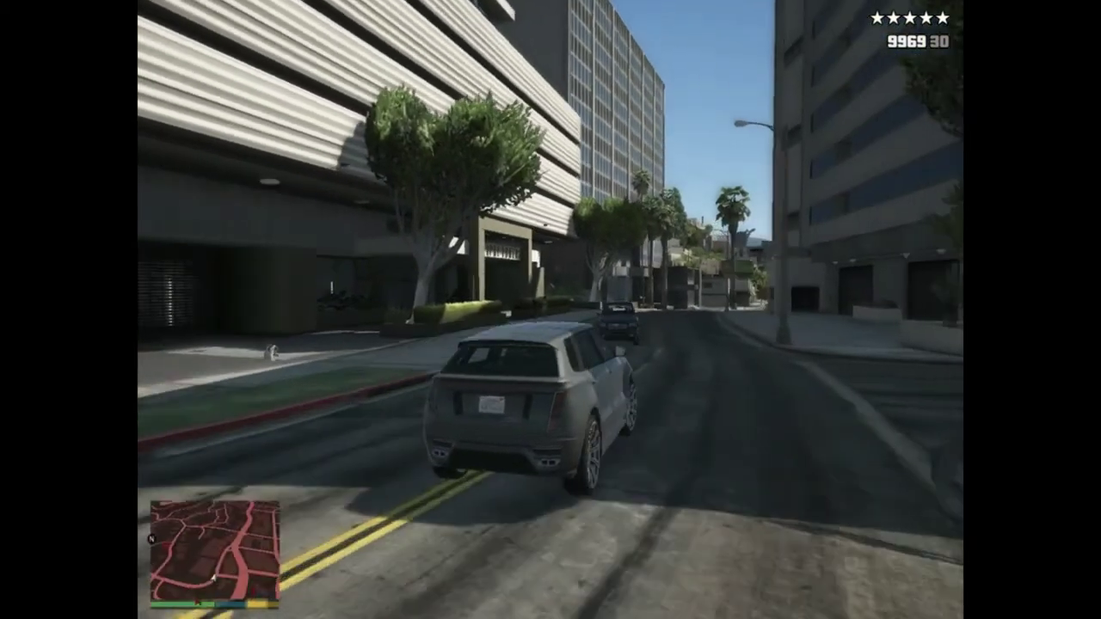
key("w")
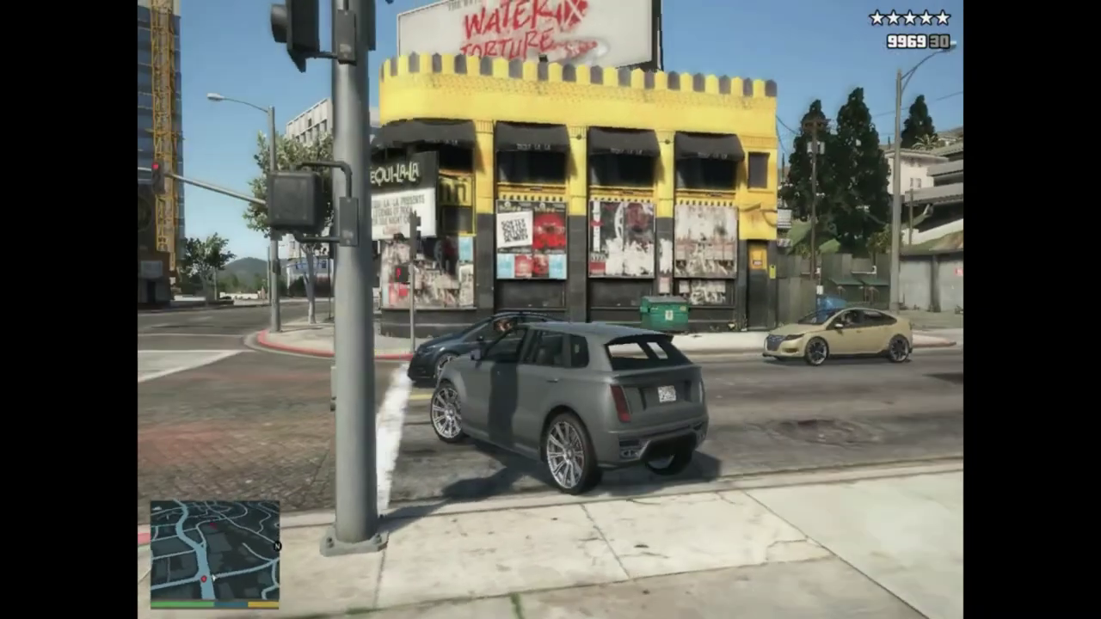
Turn left at the Tequi-la-la intersection and drive along the palm-lined West Vinewood boulevard beside the grass median.
key("a")
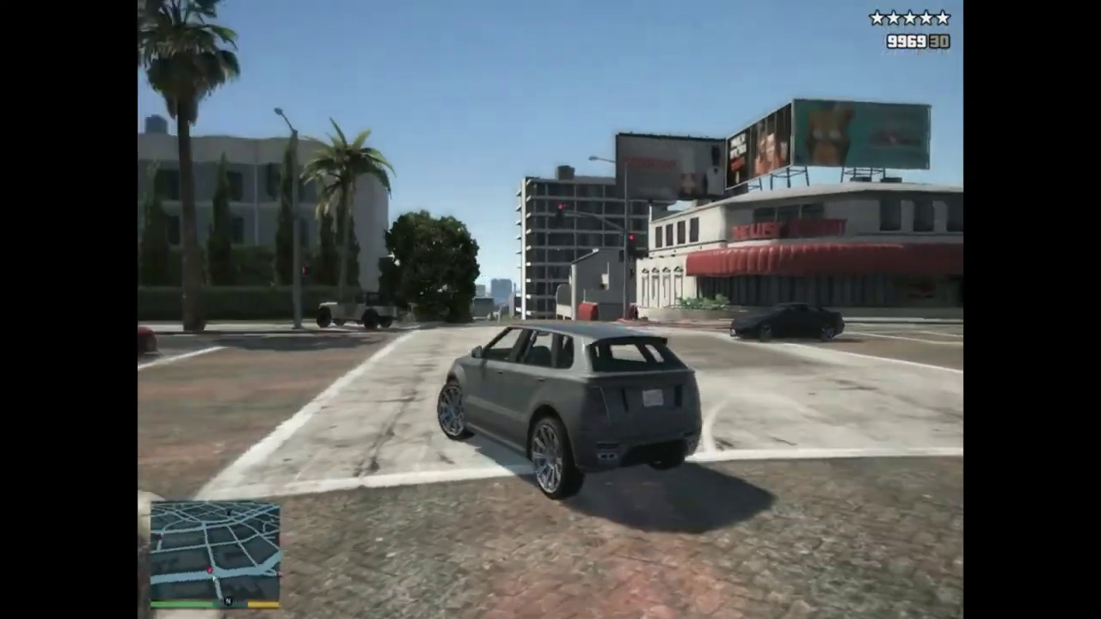
key("d")
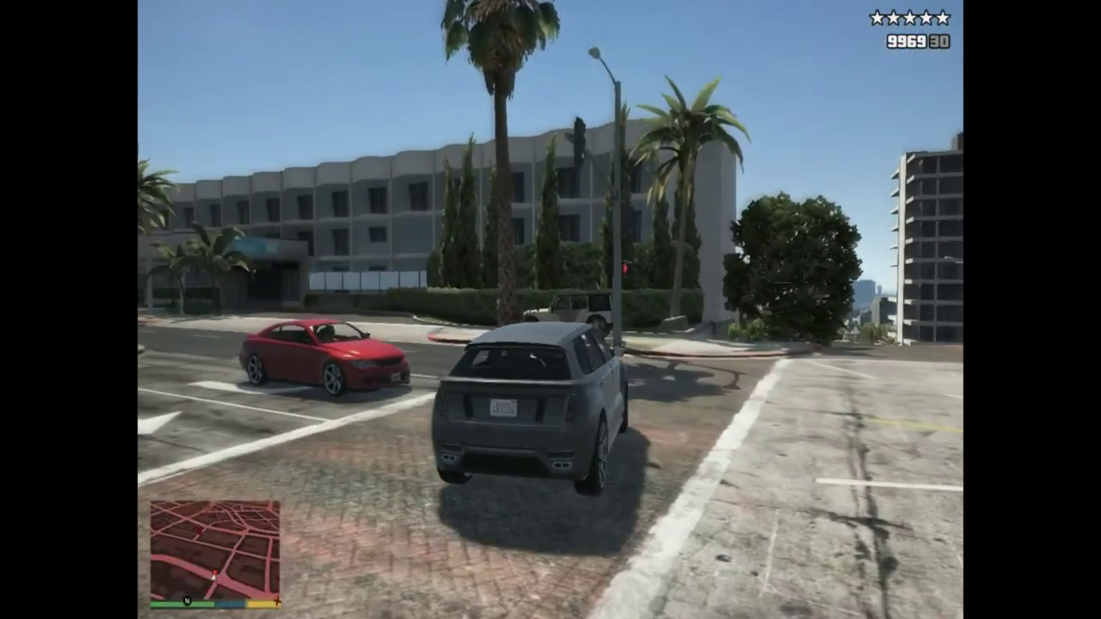
key("a")
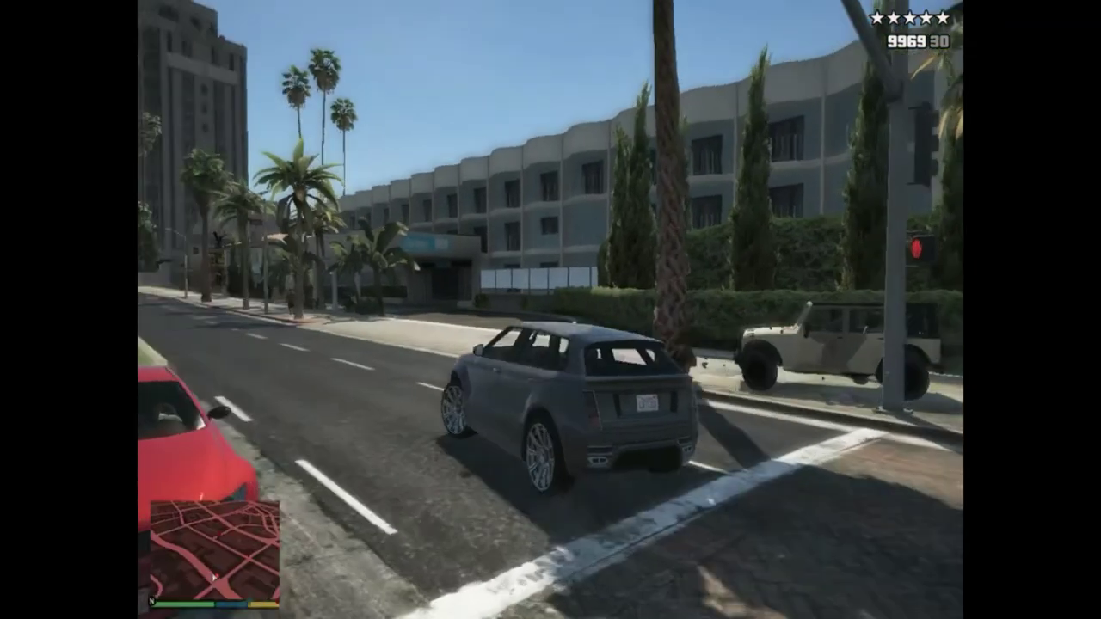
key("w")
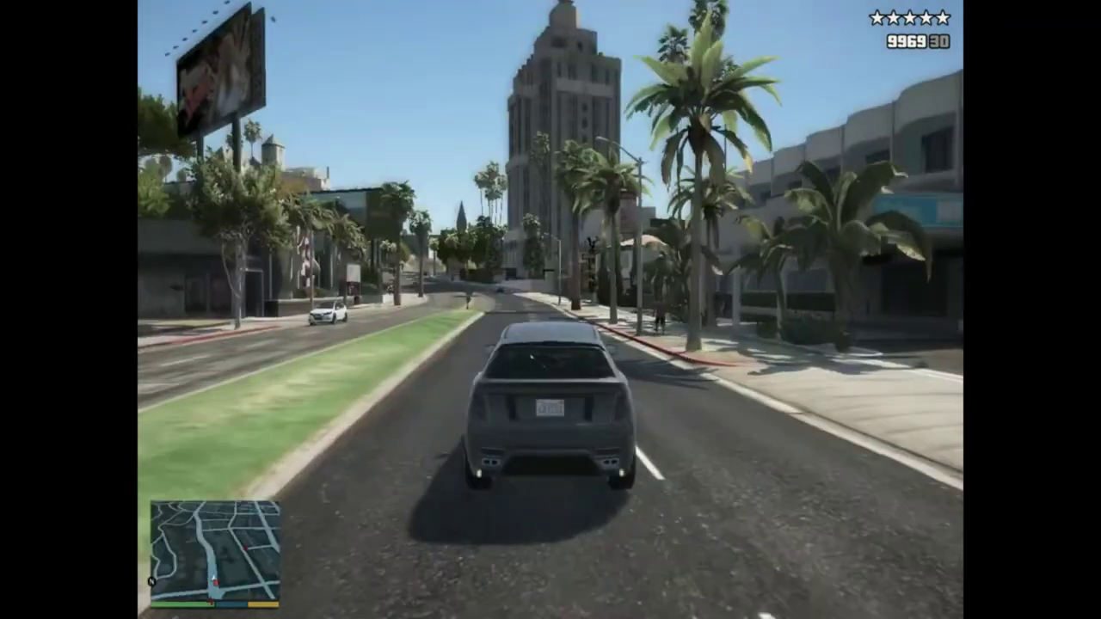
key("w")
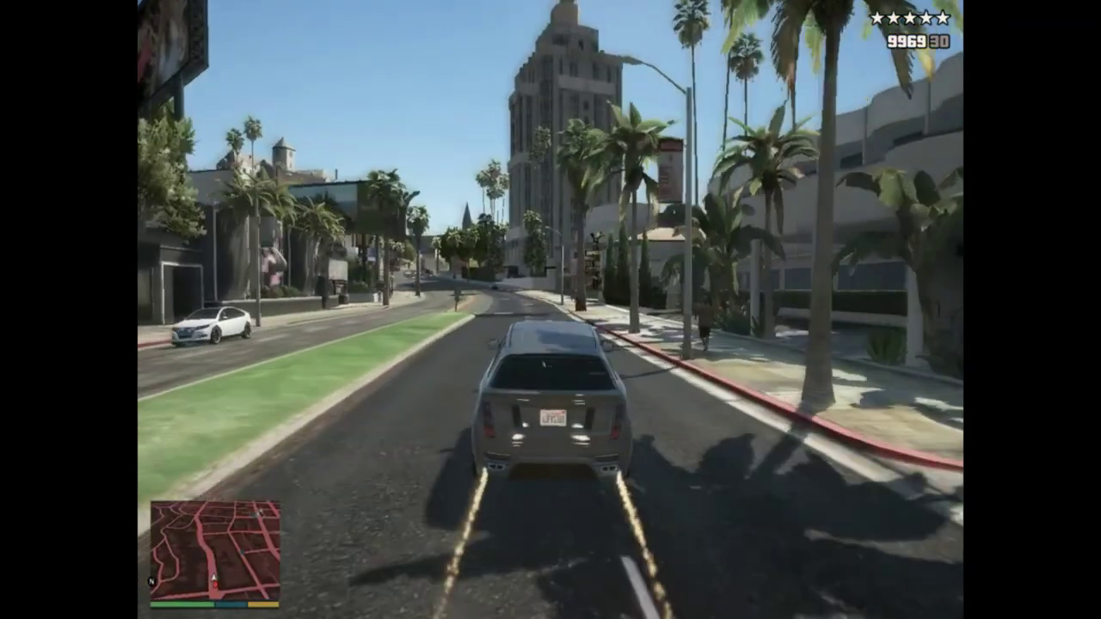
key("w")
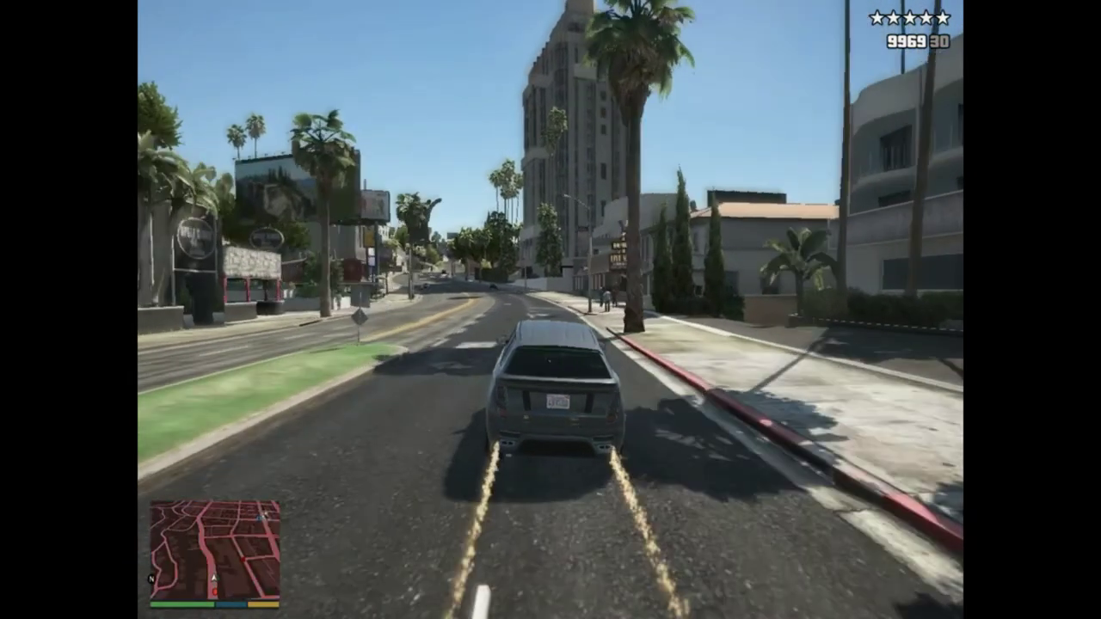
key("w")
Set a map waypoint on the freeway northeast of West Vinewood and resume driving along the boulevard.
key("Escape")
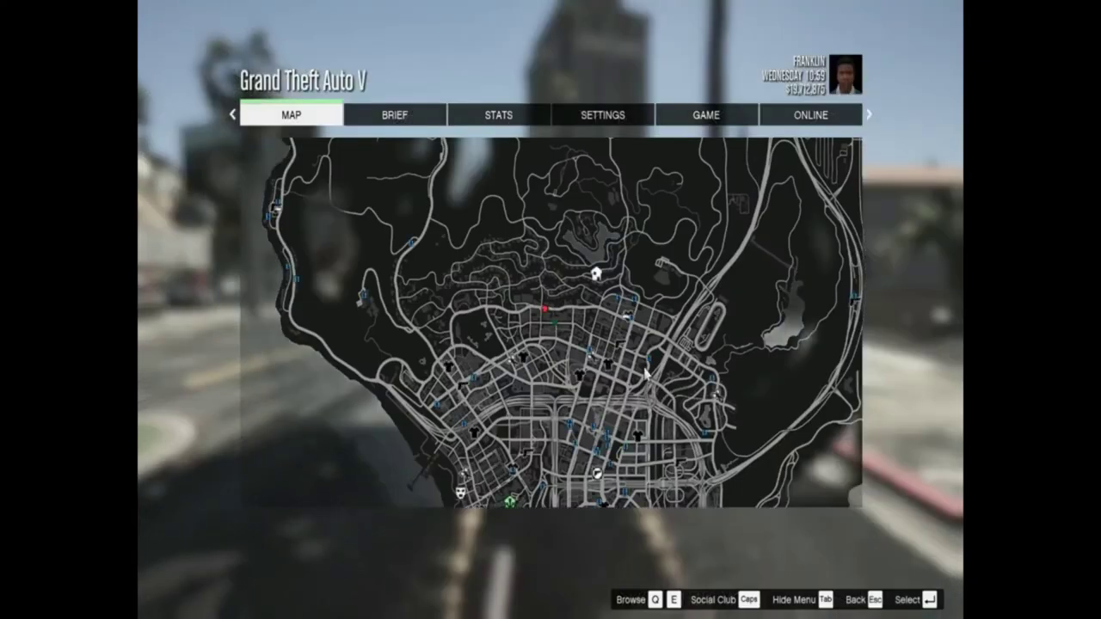
left_click(645, 372)
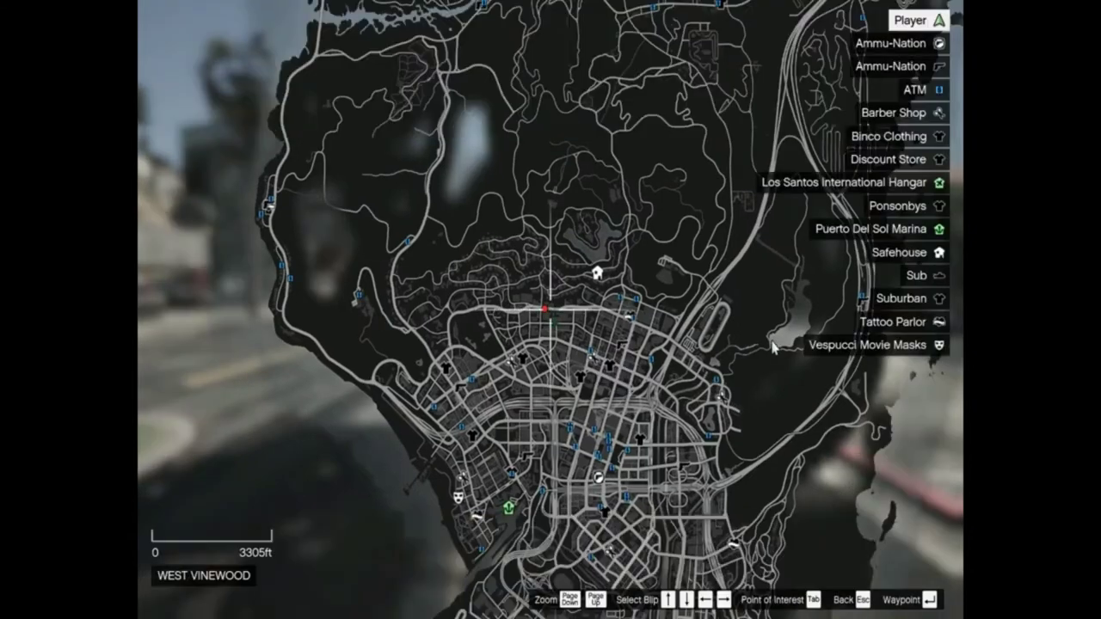
double_click(744, 263)
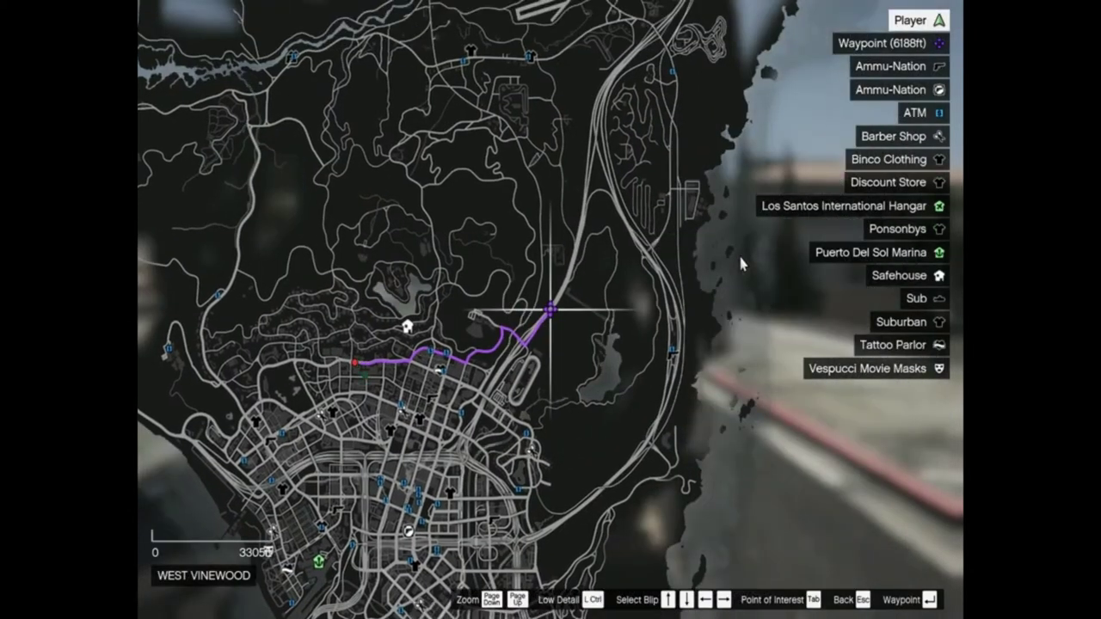
key("Escape")
key("Escape")
key("w")
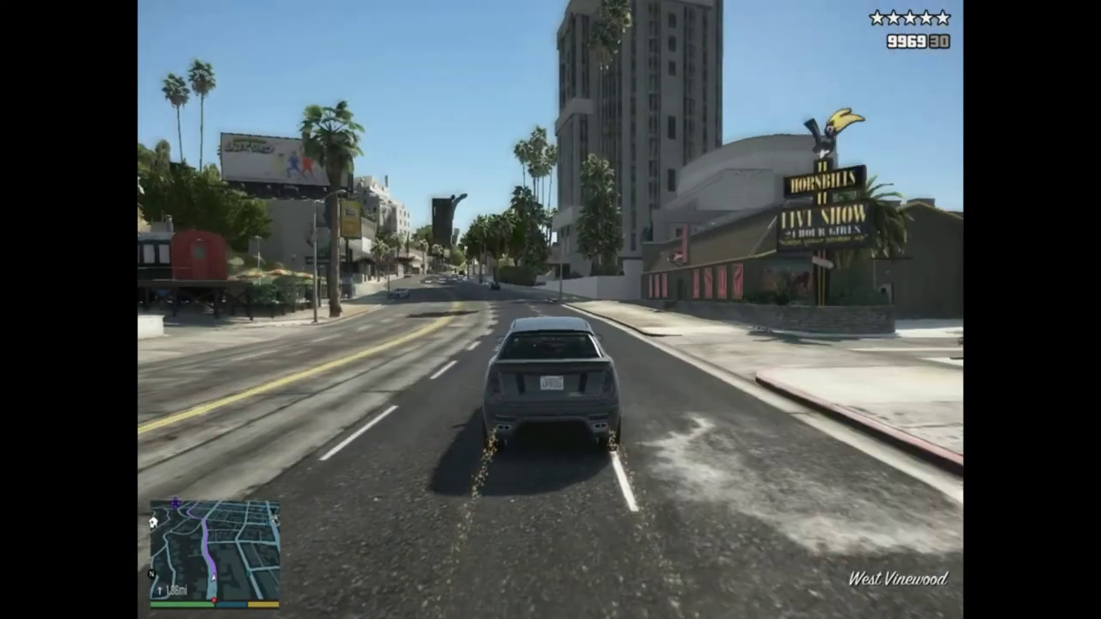
Teleport the SUV to the freeway waypoint using Menyoo's teleport options and close Menyoo.
key("F8")
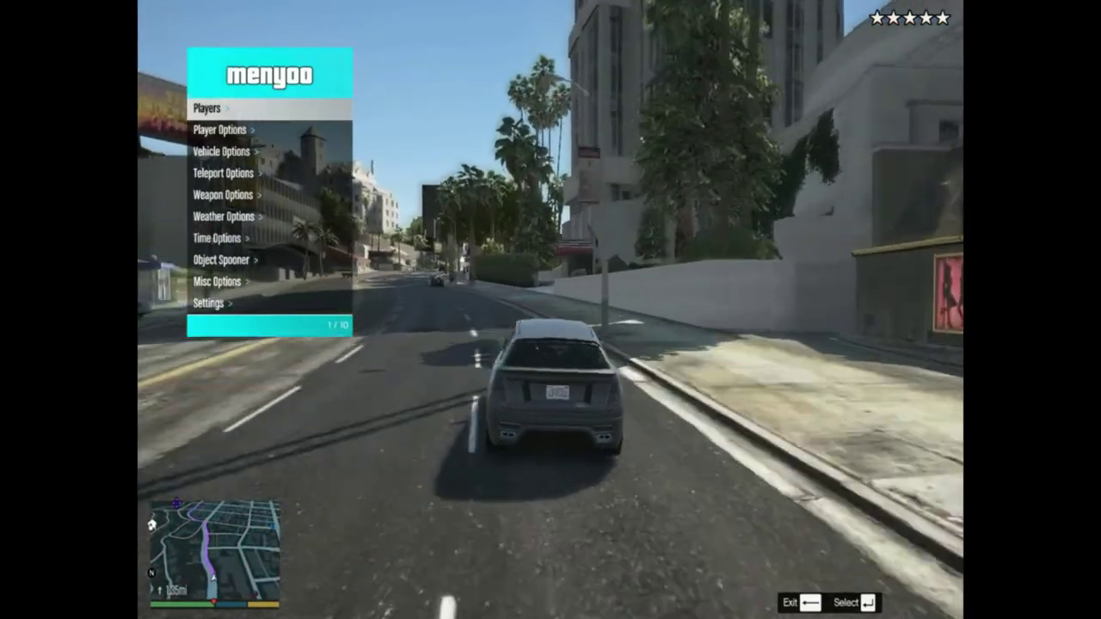
key("Down")
key("Down")
key("Down")
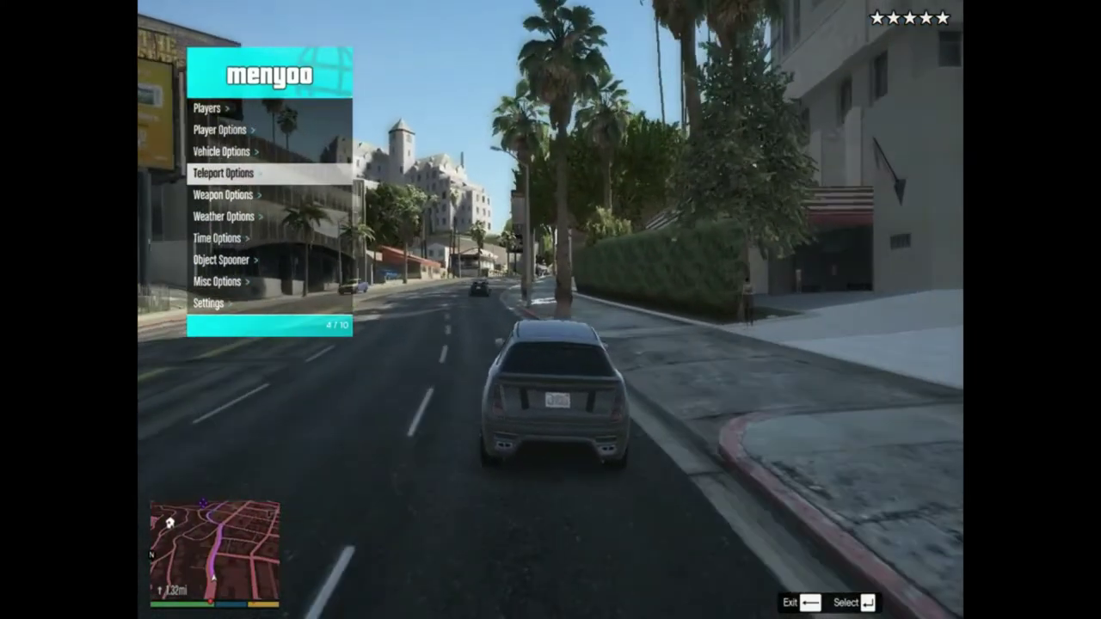
key("Return")
key("F8")
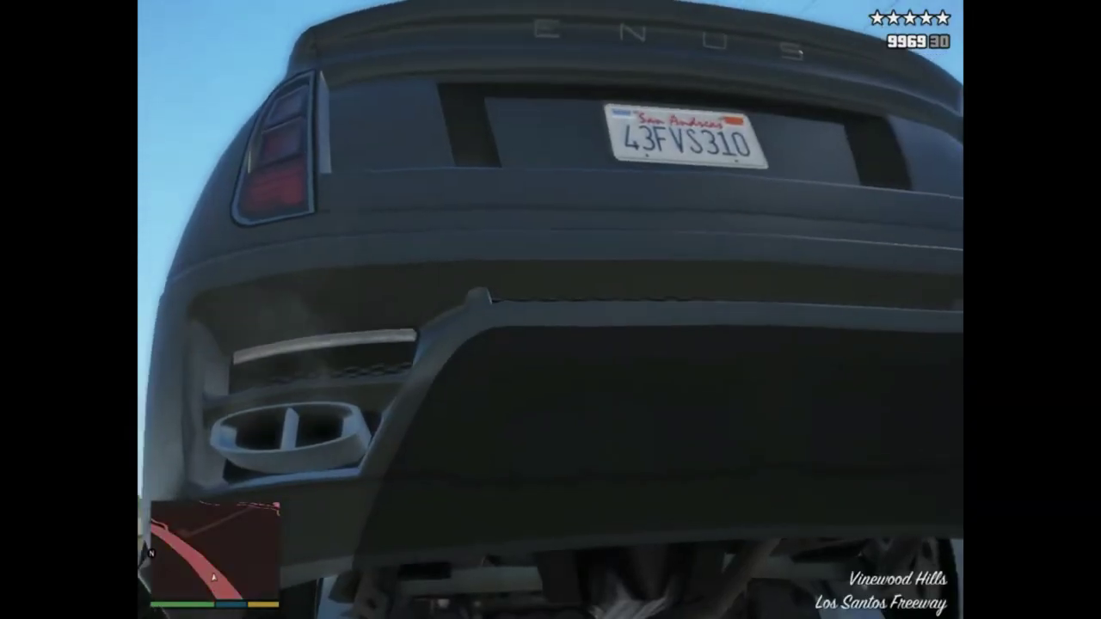
Drive north on the Los Santos Freeway through Vinewood Hills with the five-star wanted level active.
key("c")
key("w")
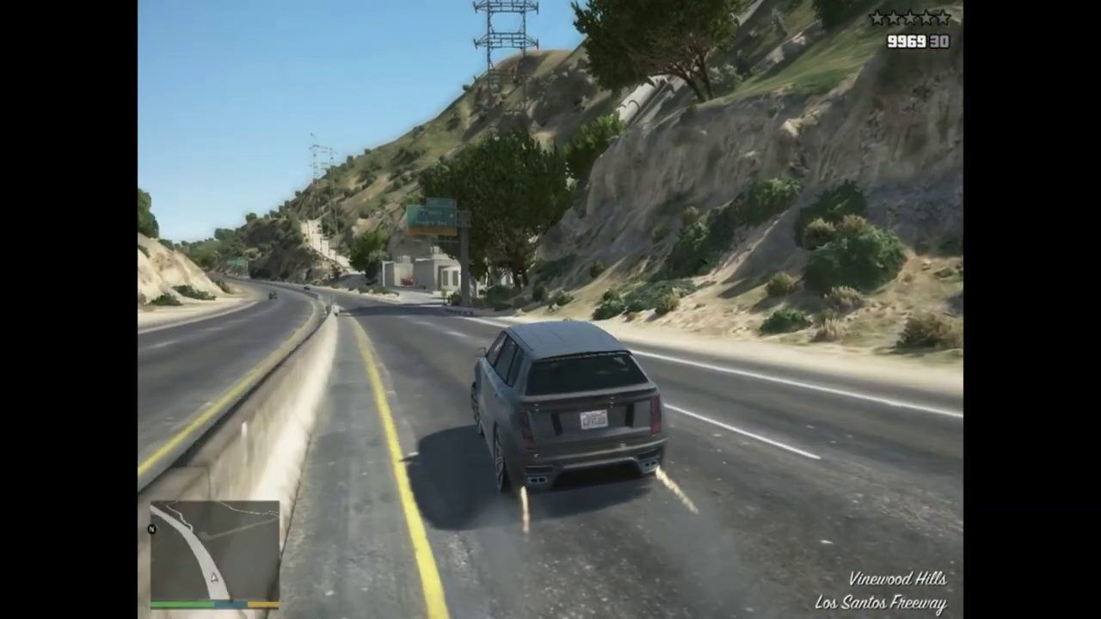
key("w")
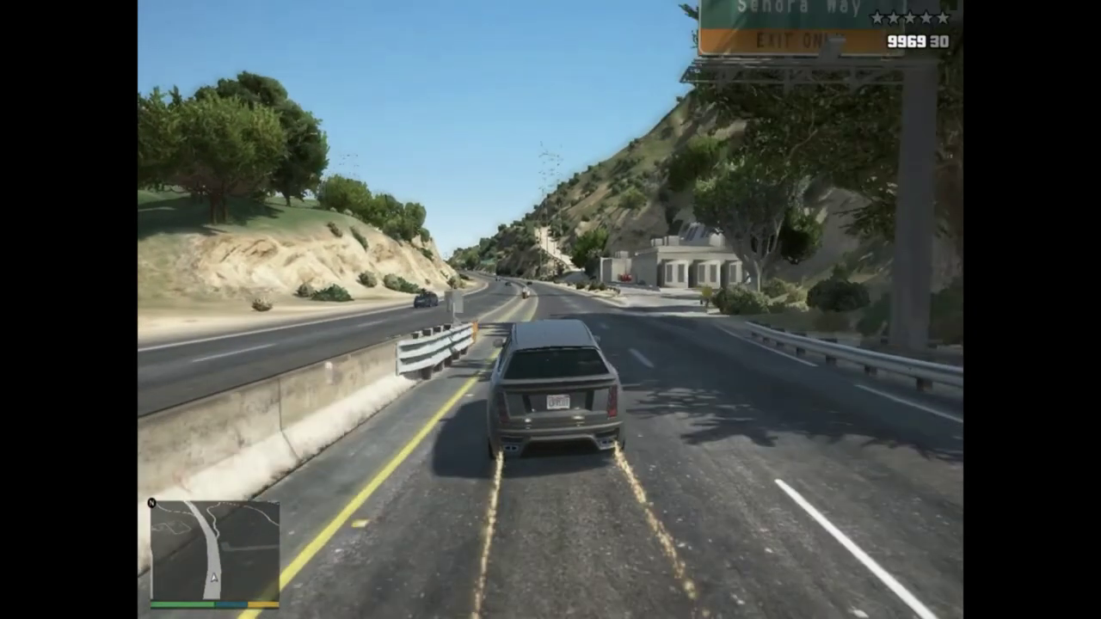
key("w")
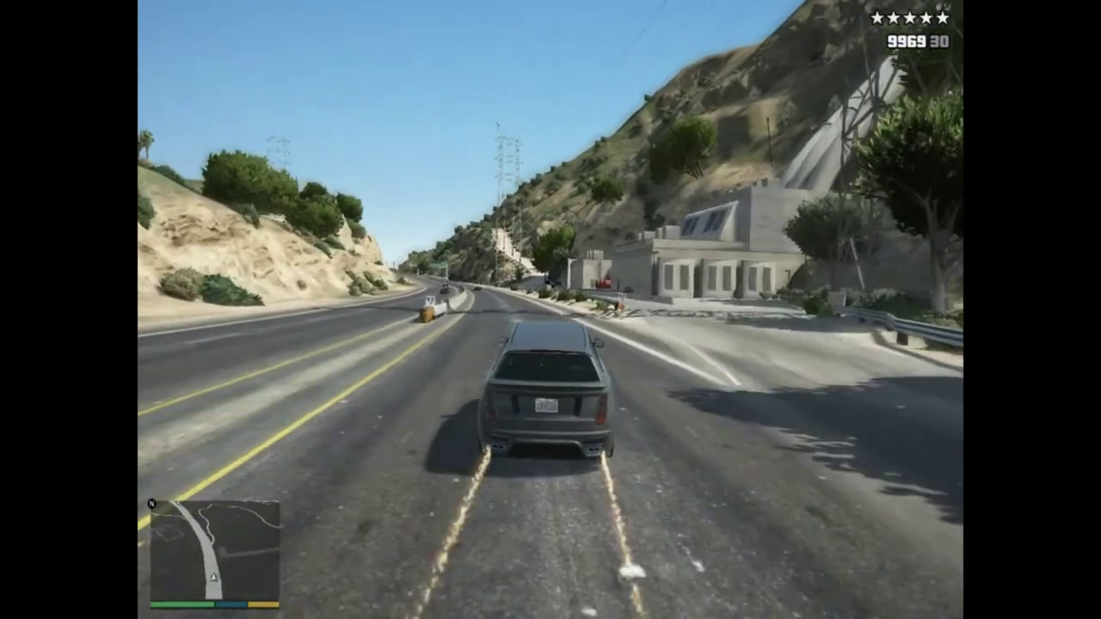
key("w")
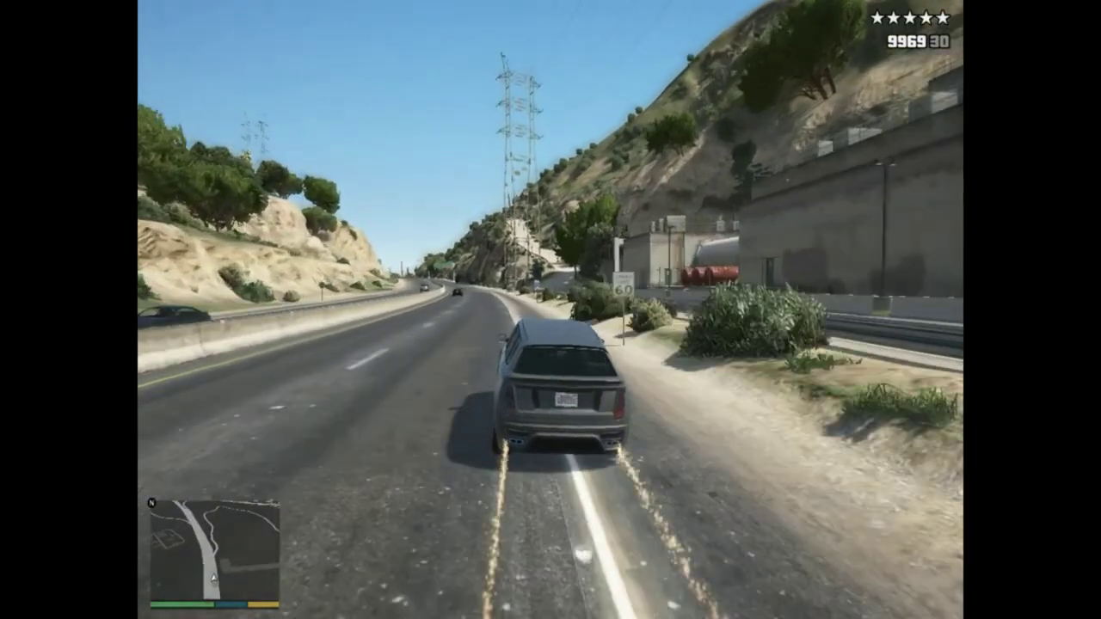
key("w")
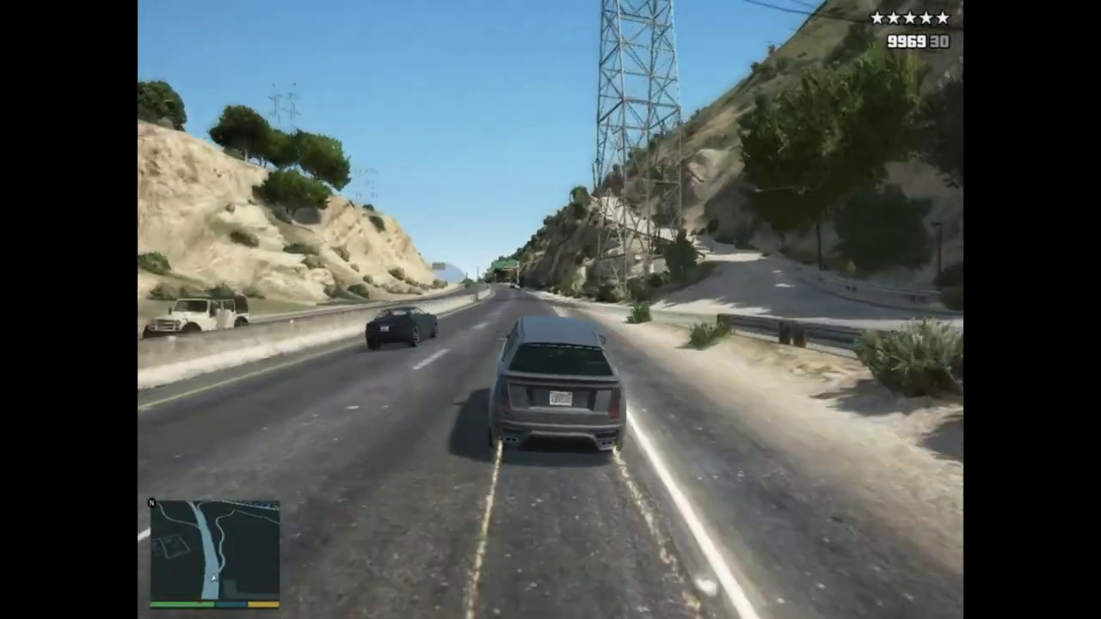
key("w")
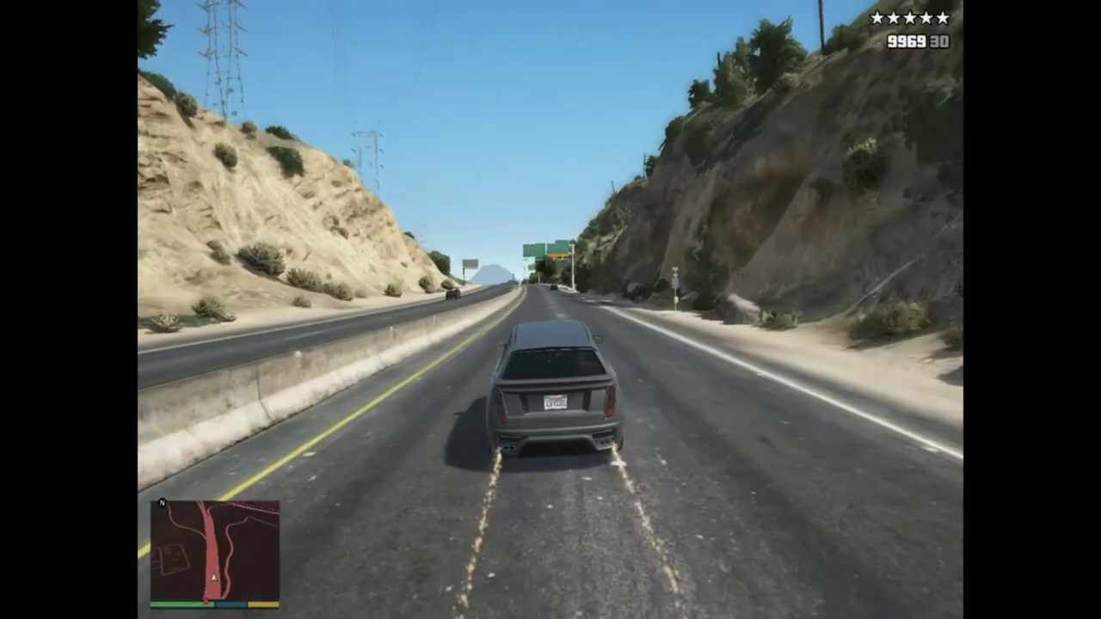
key("w")
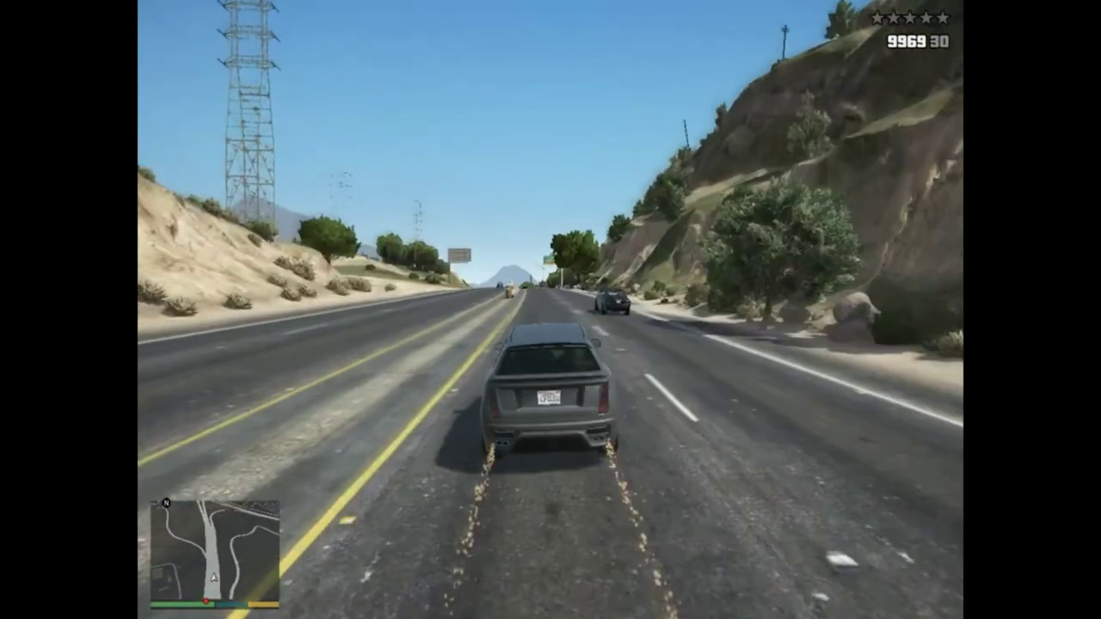
key("w")
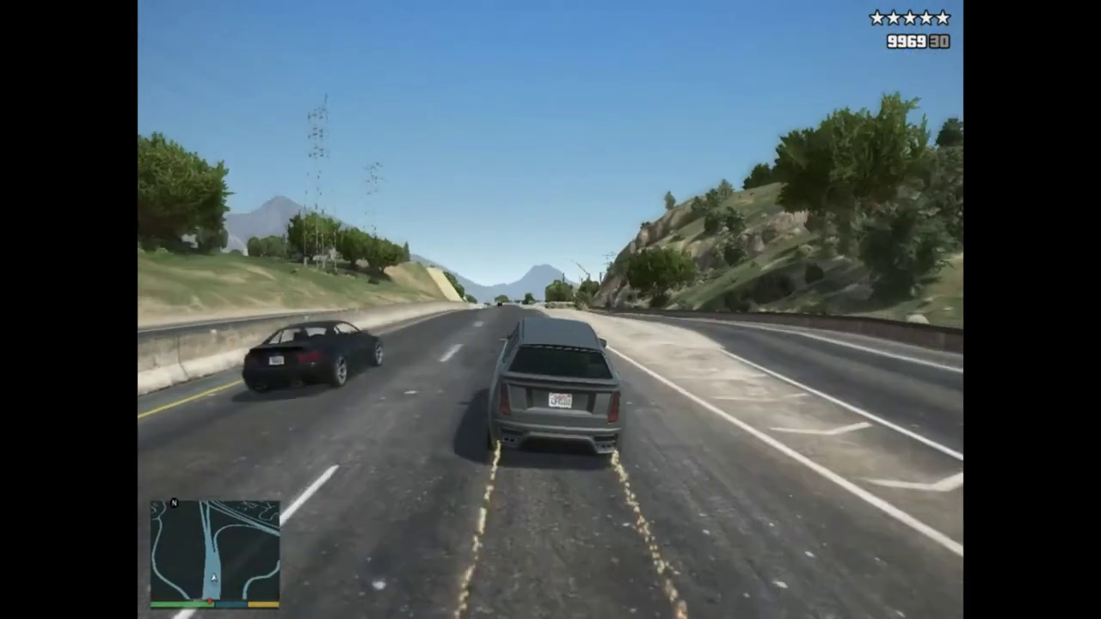
Continue along the desert highway, passing under the overpass and heading toward the blue U=$ billboard.
key("w")
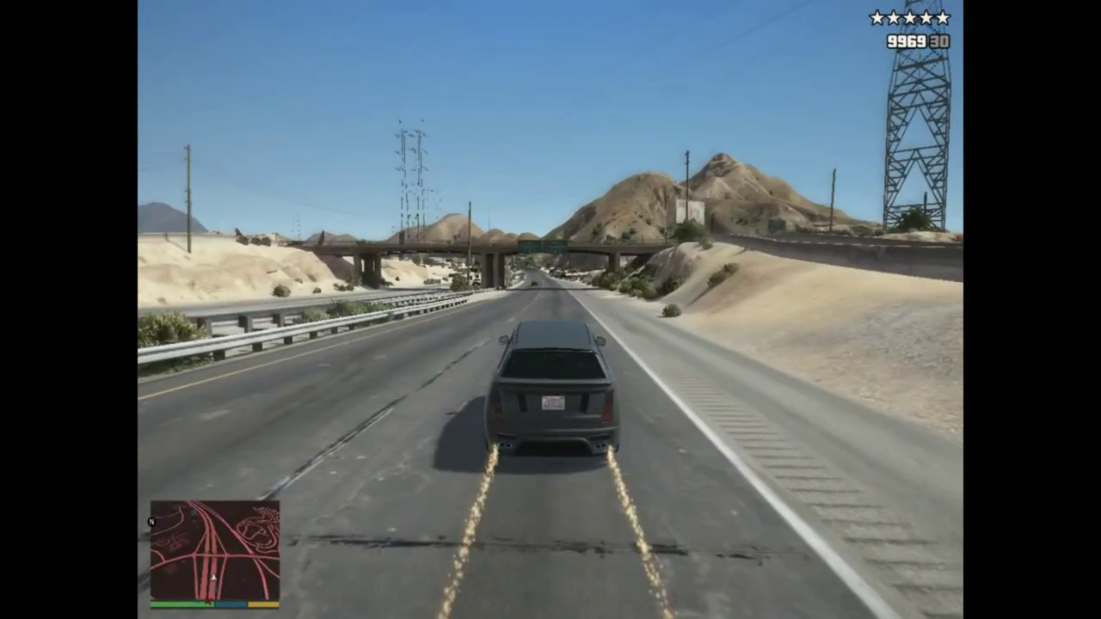
key("w")
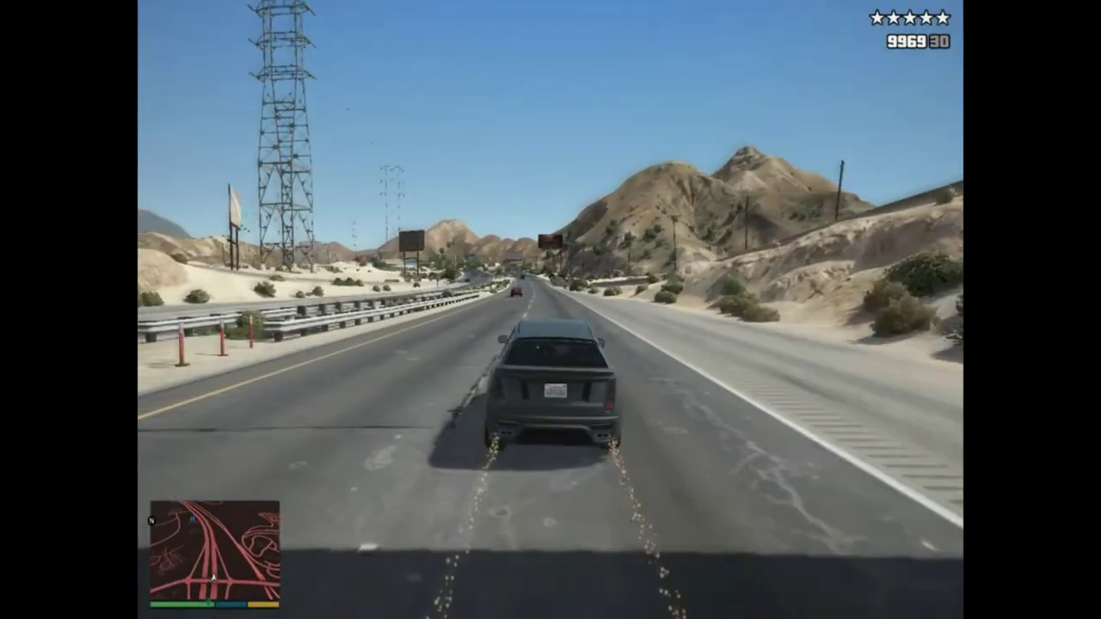
key("w")
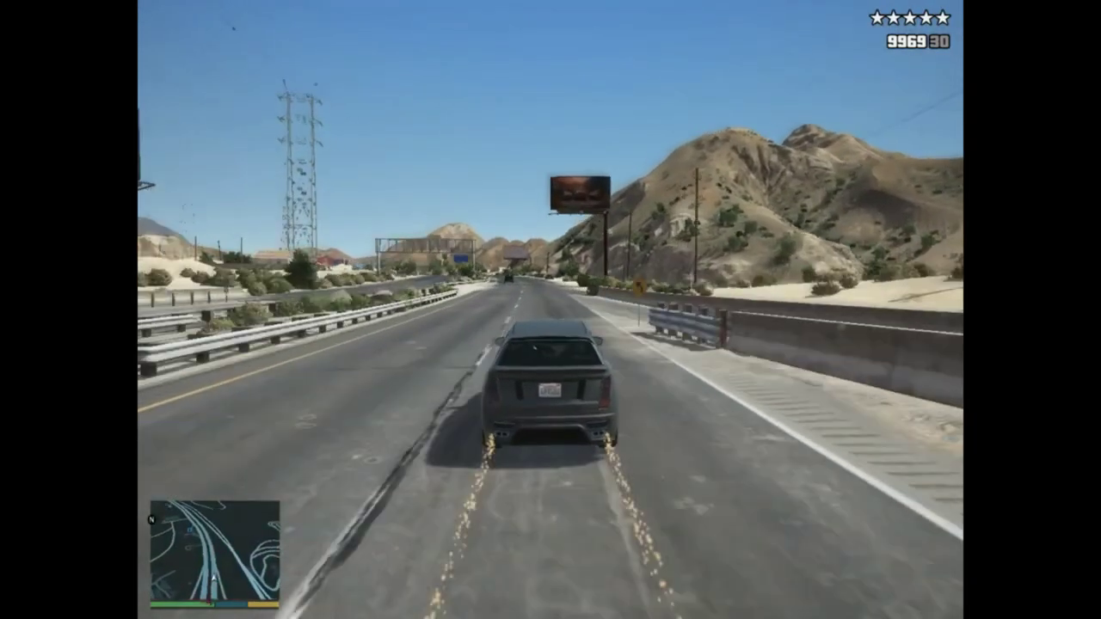
key("w")
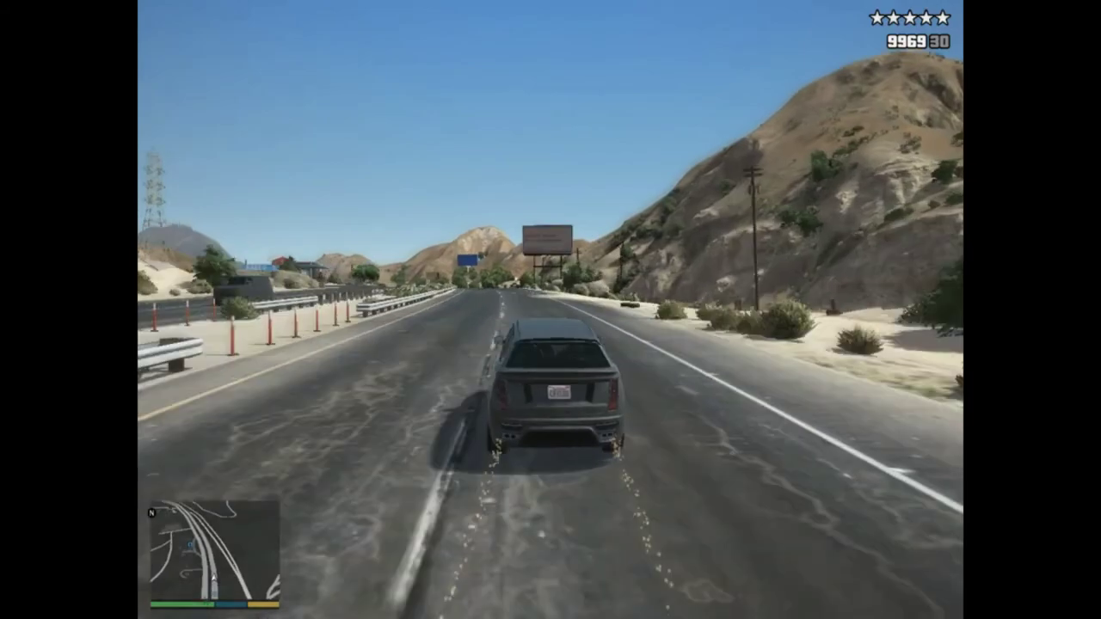
key("w")
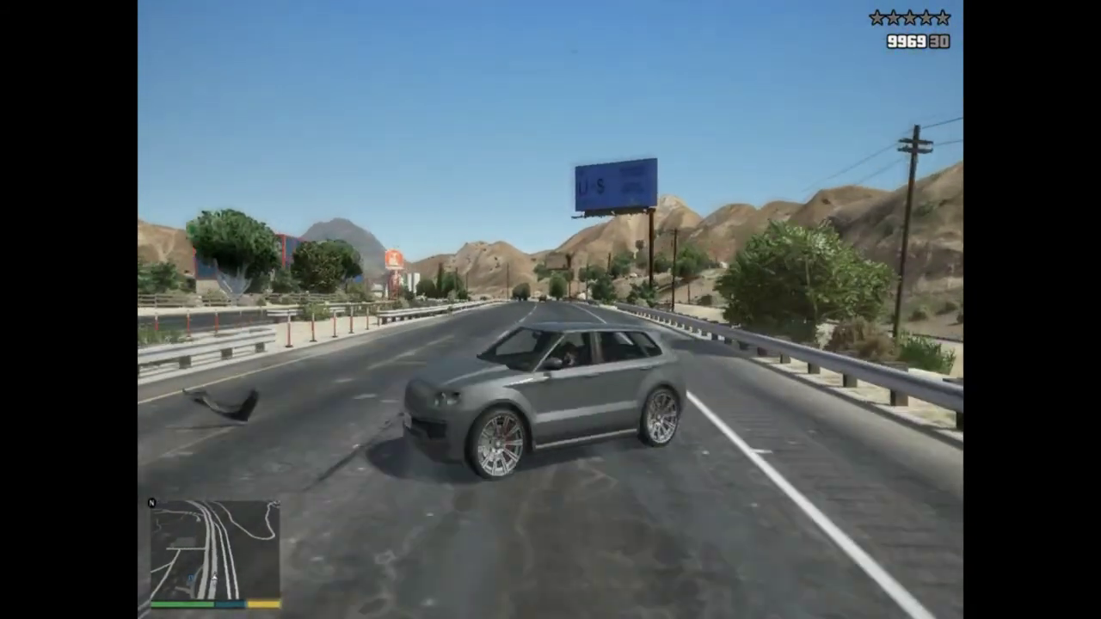
Straighten the SUV on the highway and bring it onto the shoulder beside the guardrail.
key("a")
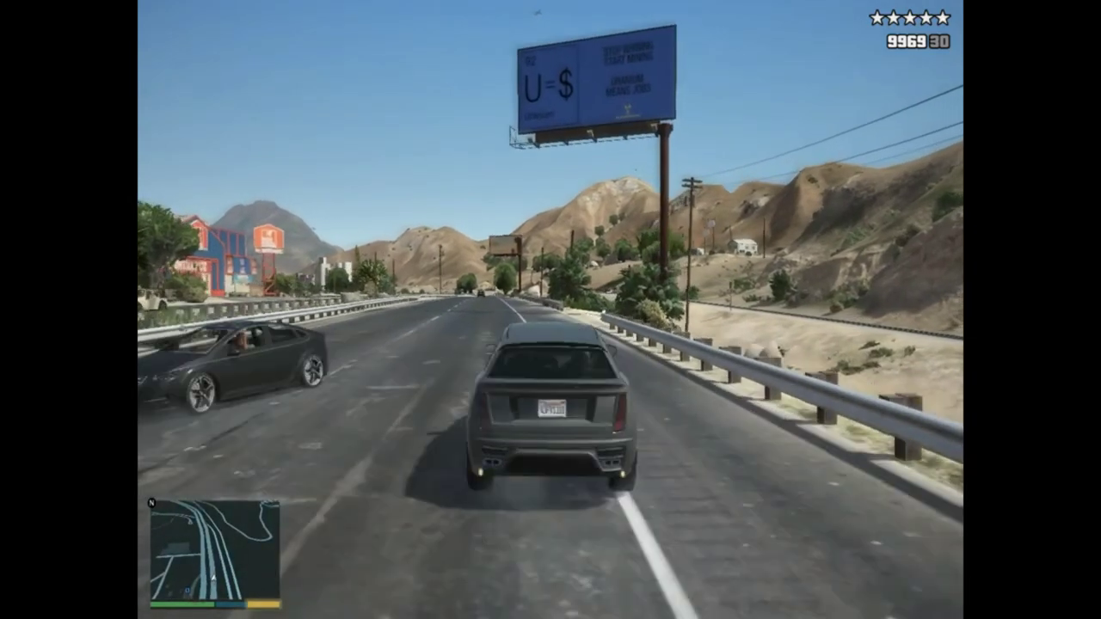
key("w")
key("a")
key("d")
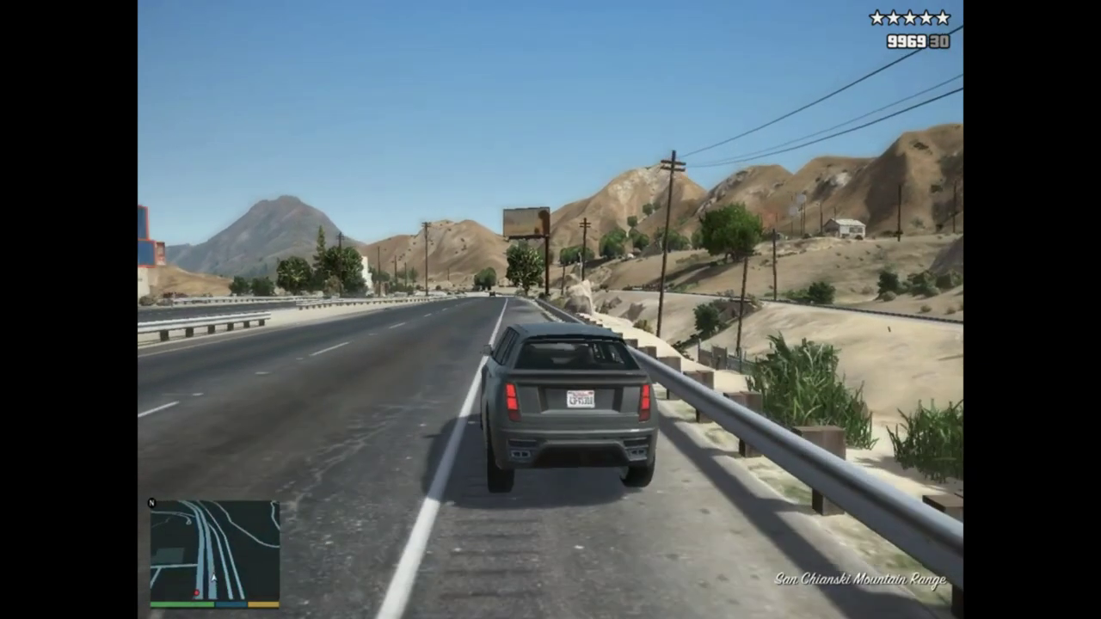
Check behind the SUV, turn it around across the highway near the You Tool store and drive back.
key("w")
key("c")
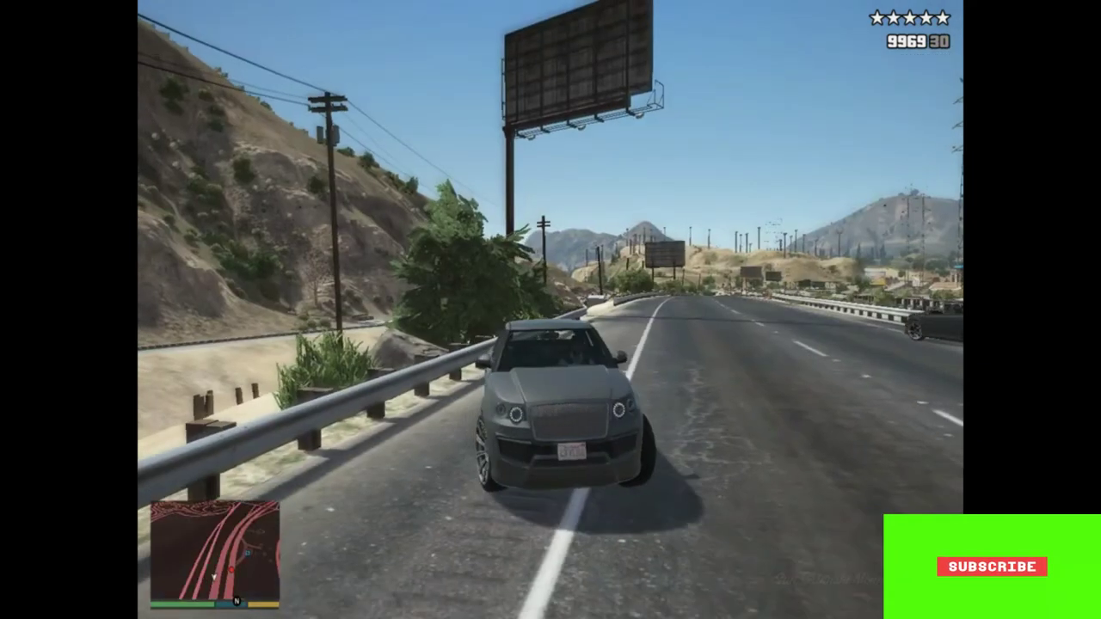
key("a")
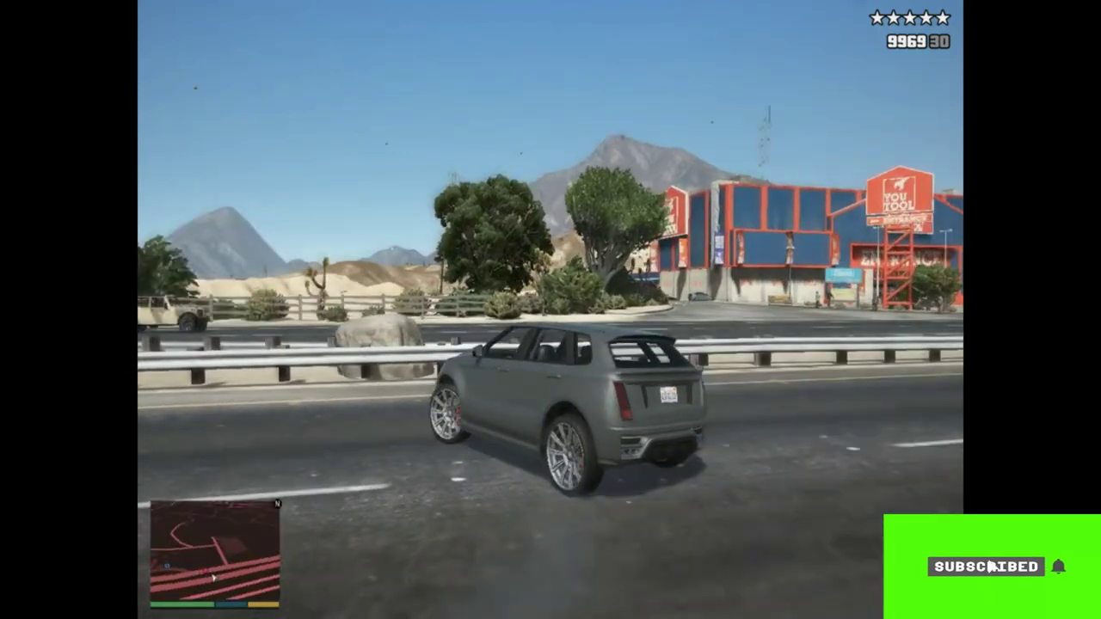
key("a")
key("w")
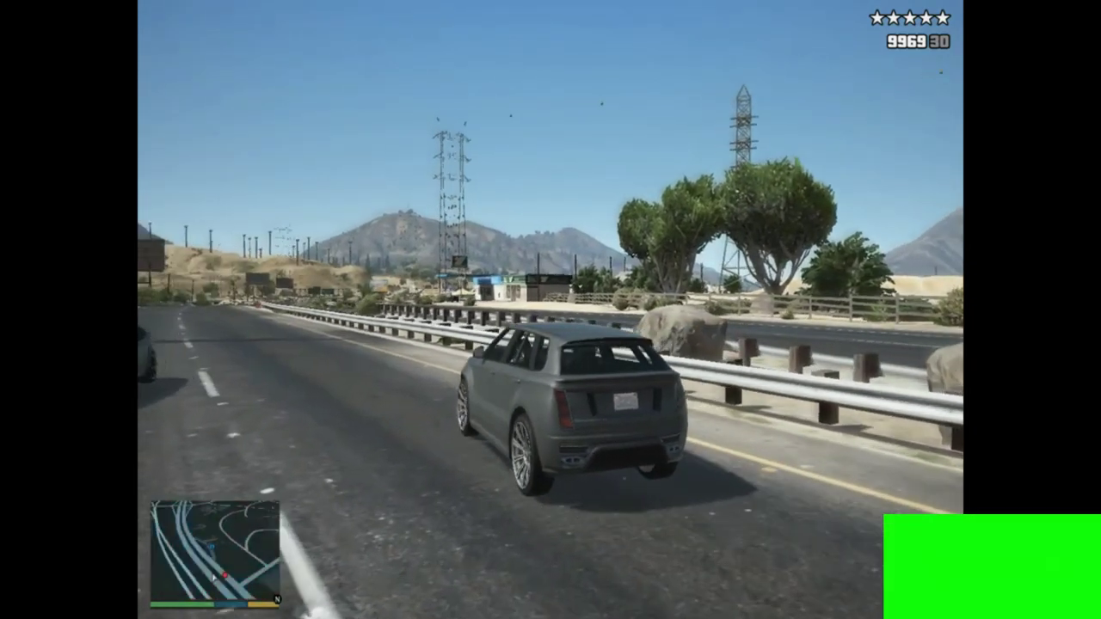